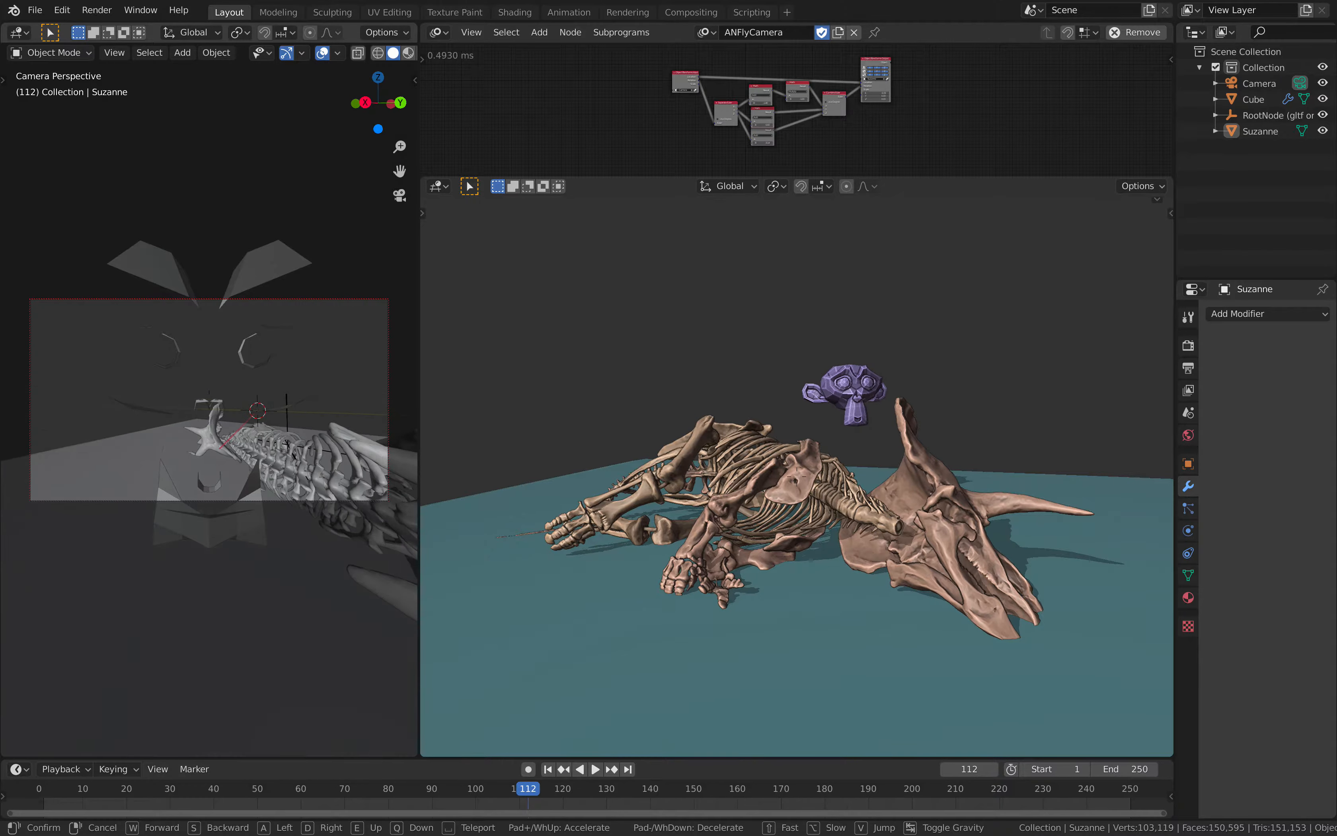
# - Fly the camera with its attached monkey head around the triceratops skeleton in walk navigation and confirm its new position
pyautogui.press('w')
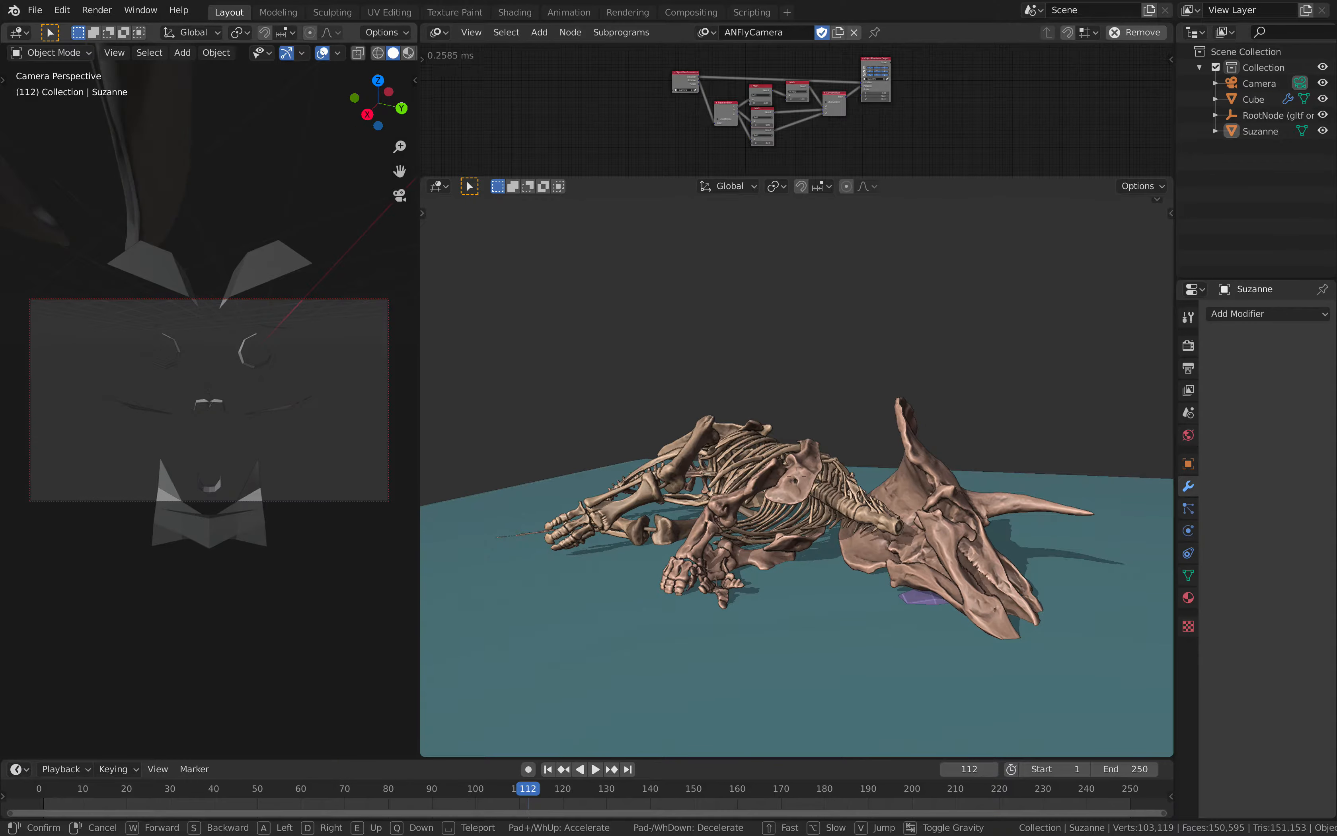
pyautogui.press('s')
pyautogui.press('d')
pyautogui.press('a')
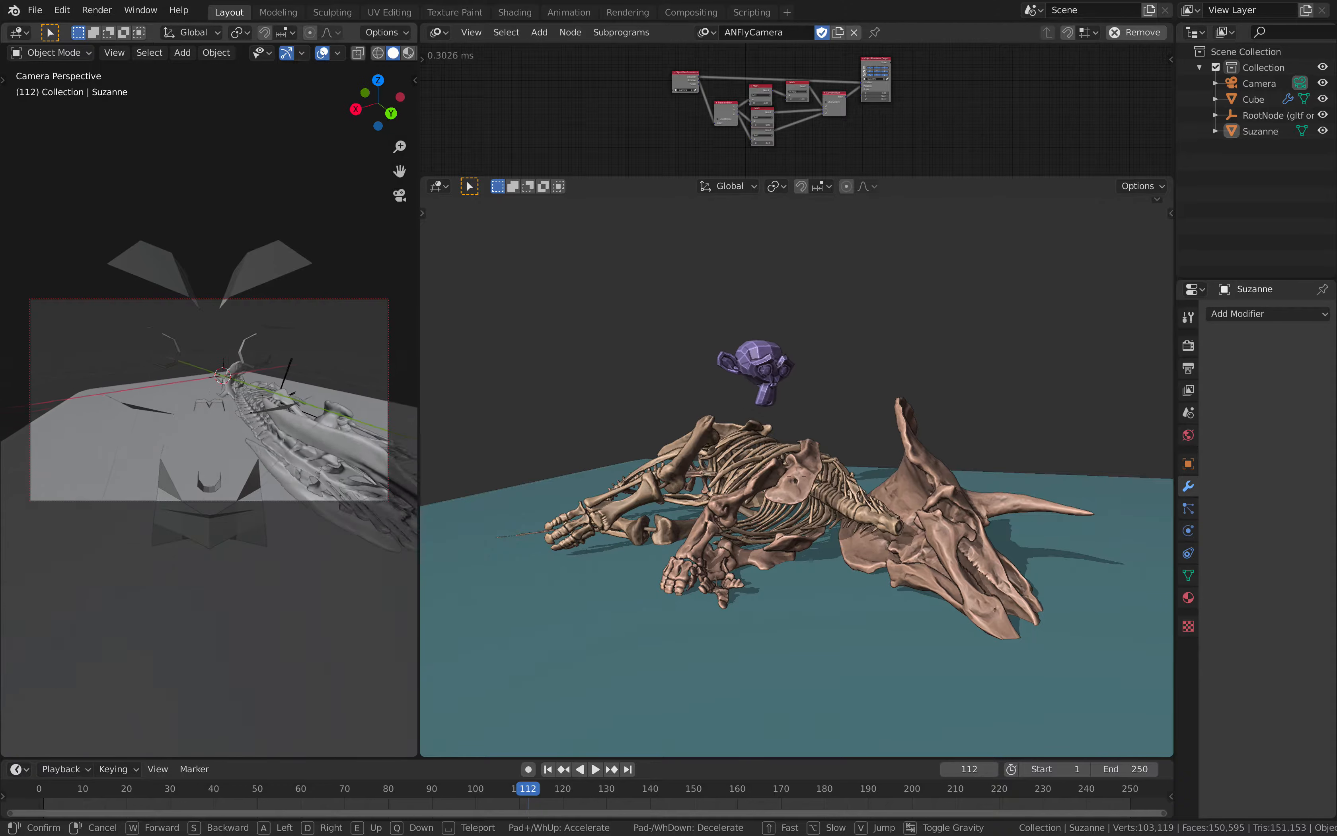
pyautogui.press('d')
pyautogui.press('a')
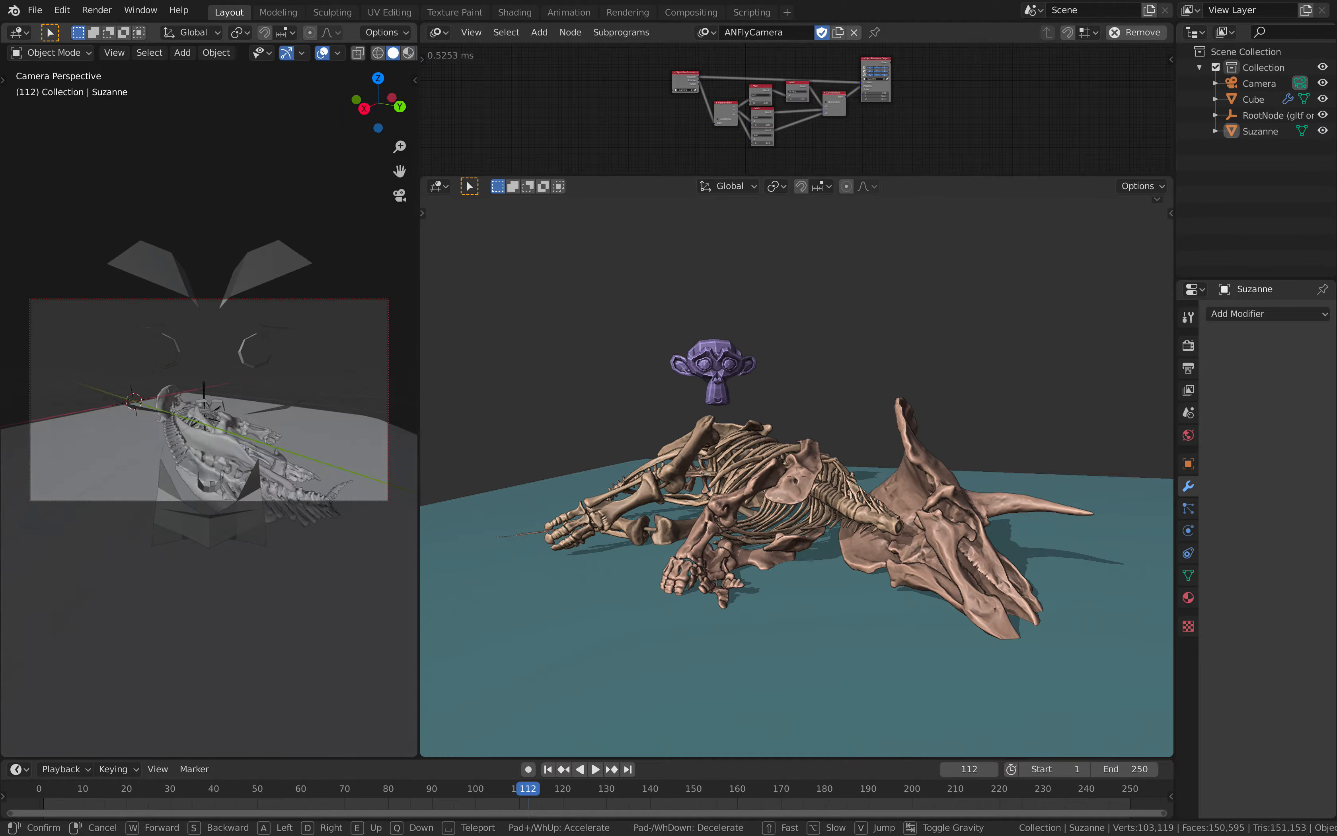
pyautogui.click(212, 406)
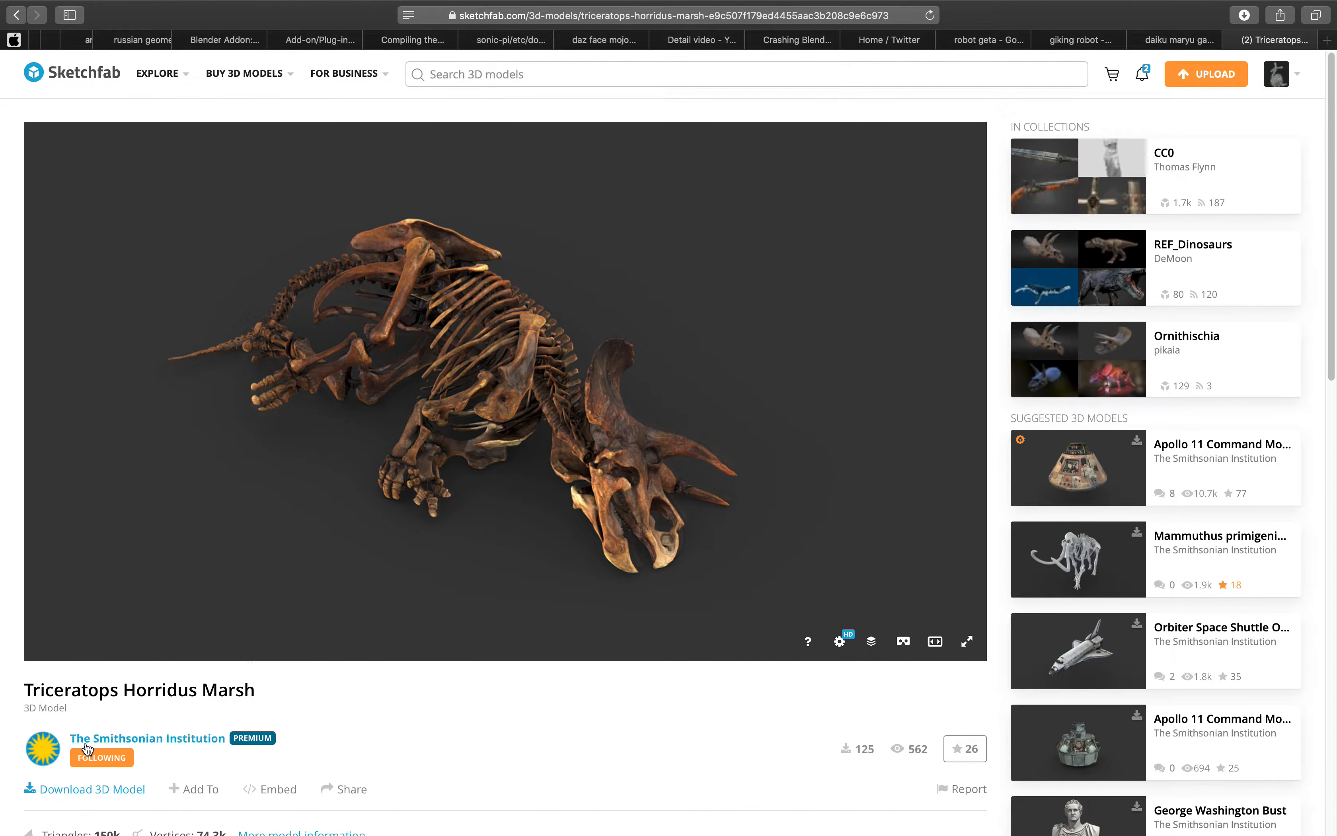
# - Examine the Triceratops Horridus Marsh model on Sketchfab up close, close its page and return to Blender
pyautogui.moveTo(475, 391)
pyautogui.mouseDown()
pyautogui.moveTo(528, 432)
pyautogui.moveTo(351, 397)
pyautogui.moveTo(821, 403)
pyautogui.moveTo(806, 391)
pyautogui.moveTo(610, 409)
pyautogui.moveTo(671, 380)
pyautogui.moveTo(765, 379)
pyautogui.moveTo(558, 367)
pyautogui.mouseUp()
pyautogui.scroll(3, 610, 409)
pyautogui.scroll(5, 669, 381)
pyautogui.scroll(3, 558, 367)
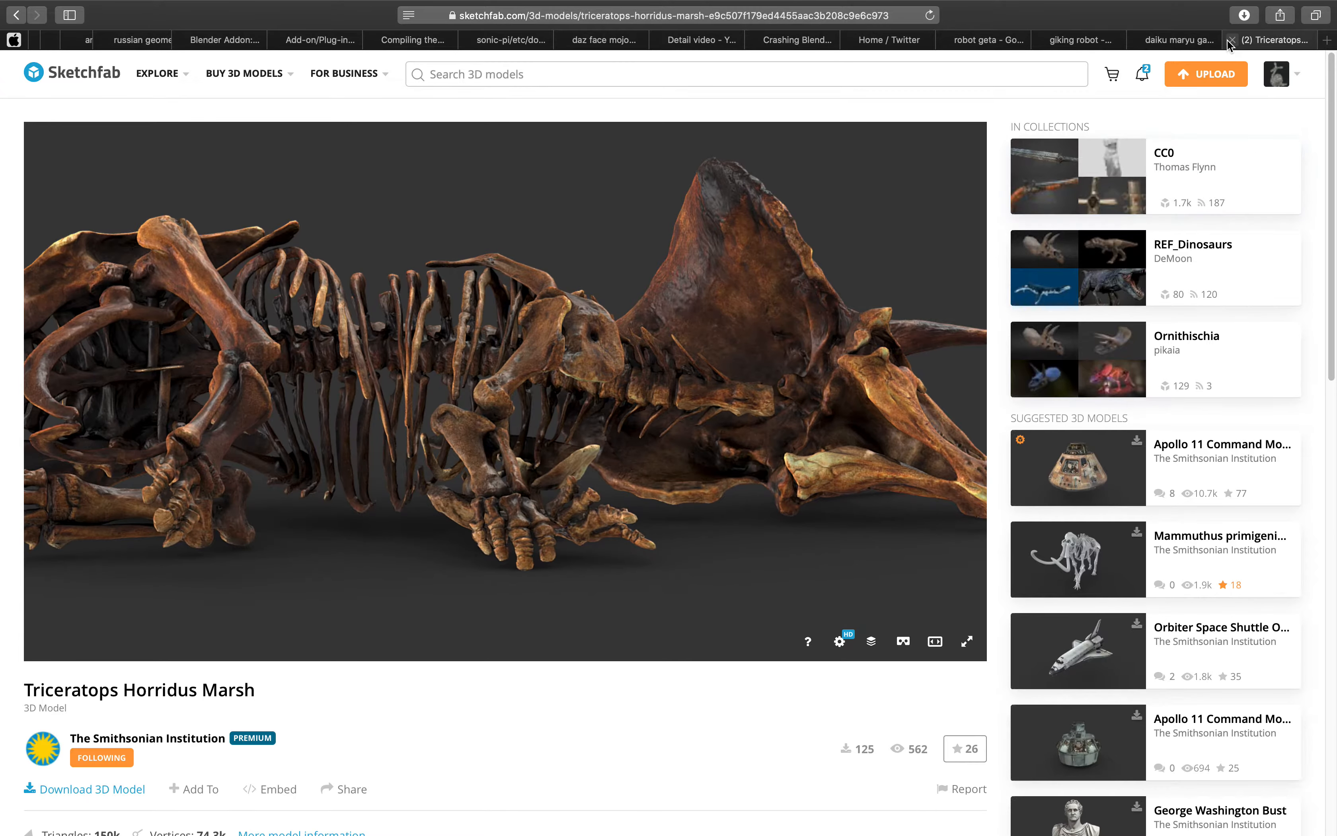
pyautogui.click(1231, 40)
pyautogui.hotkey('ctrl', 'Left')
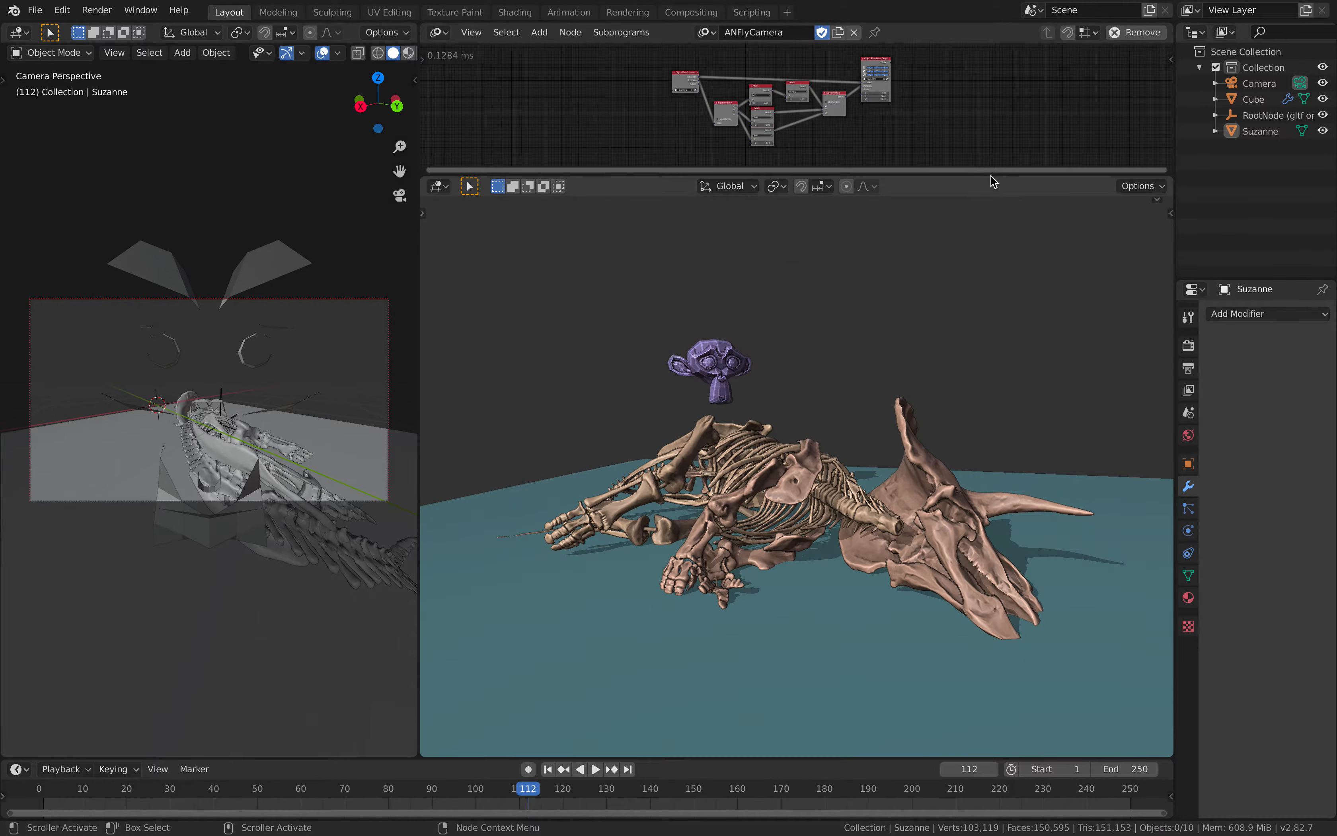
# - Enlarge the node editor area above the rendered viewport and select the Camera object
pyautogui.moveTo(993, 183); pyautogui.dragTo(993, 293)
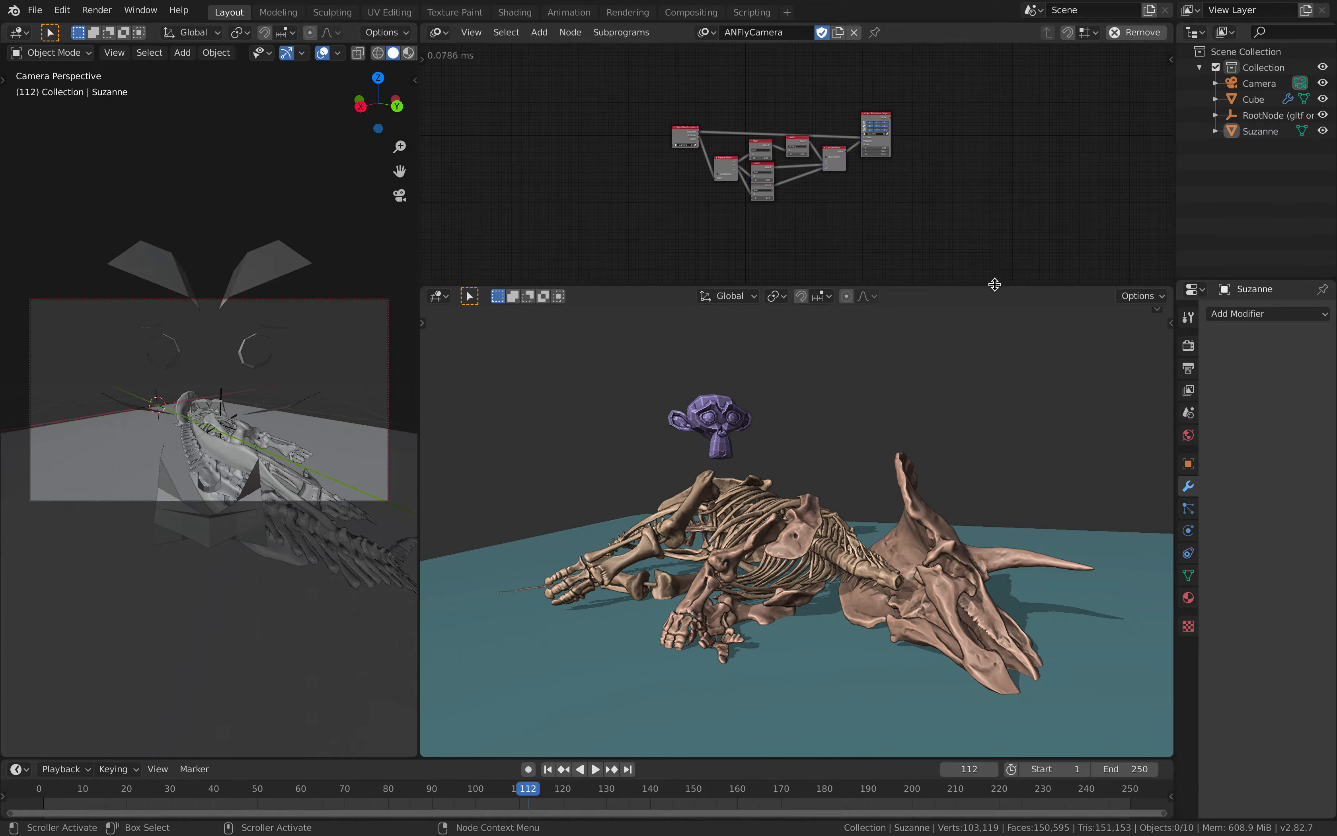
pyautogui.click(1258, 84)
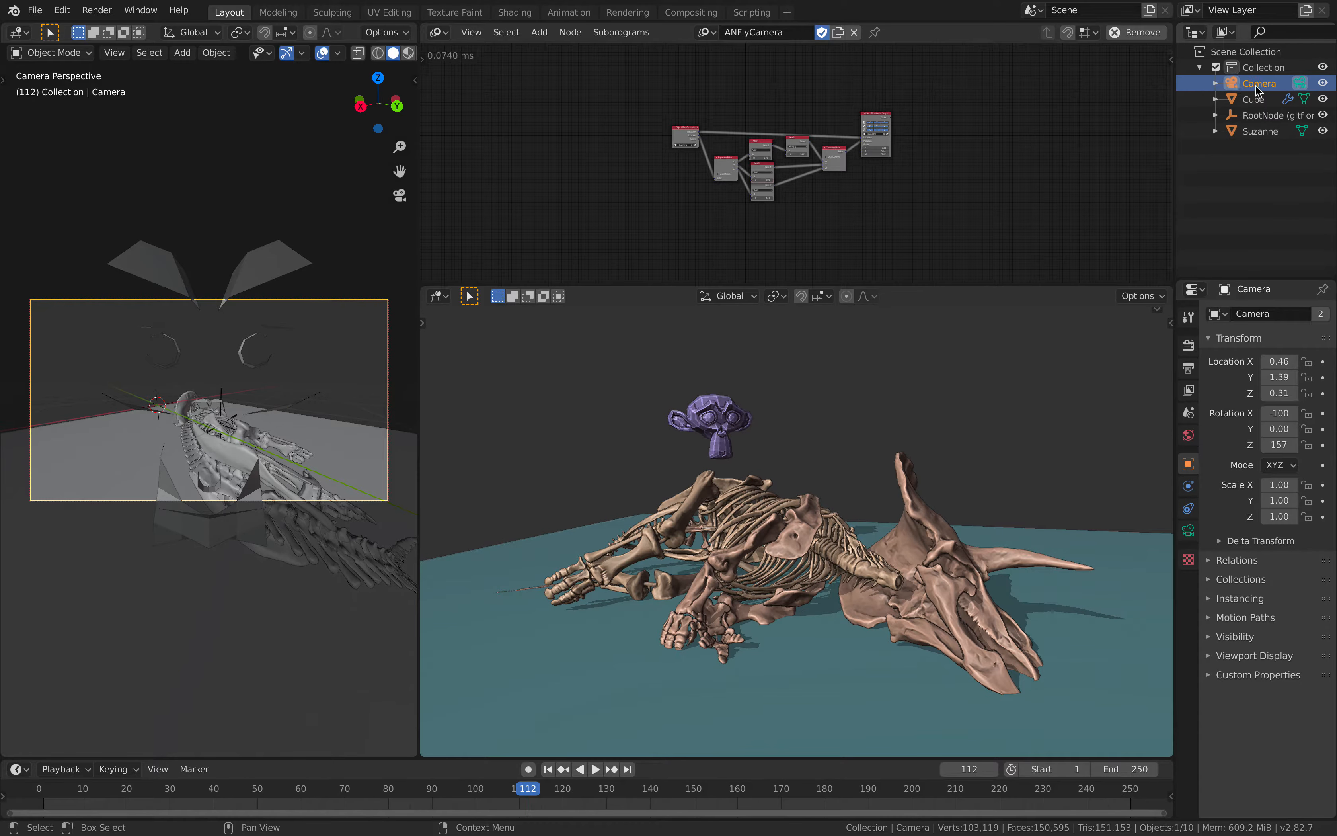
# - Set View Navigation to Walk in the Navigation preferences, expand the Walk settings and close the preferences
pyautogui.click(72, 19)
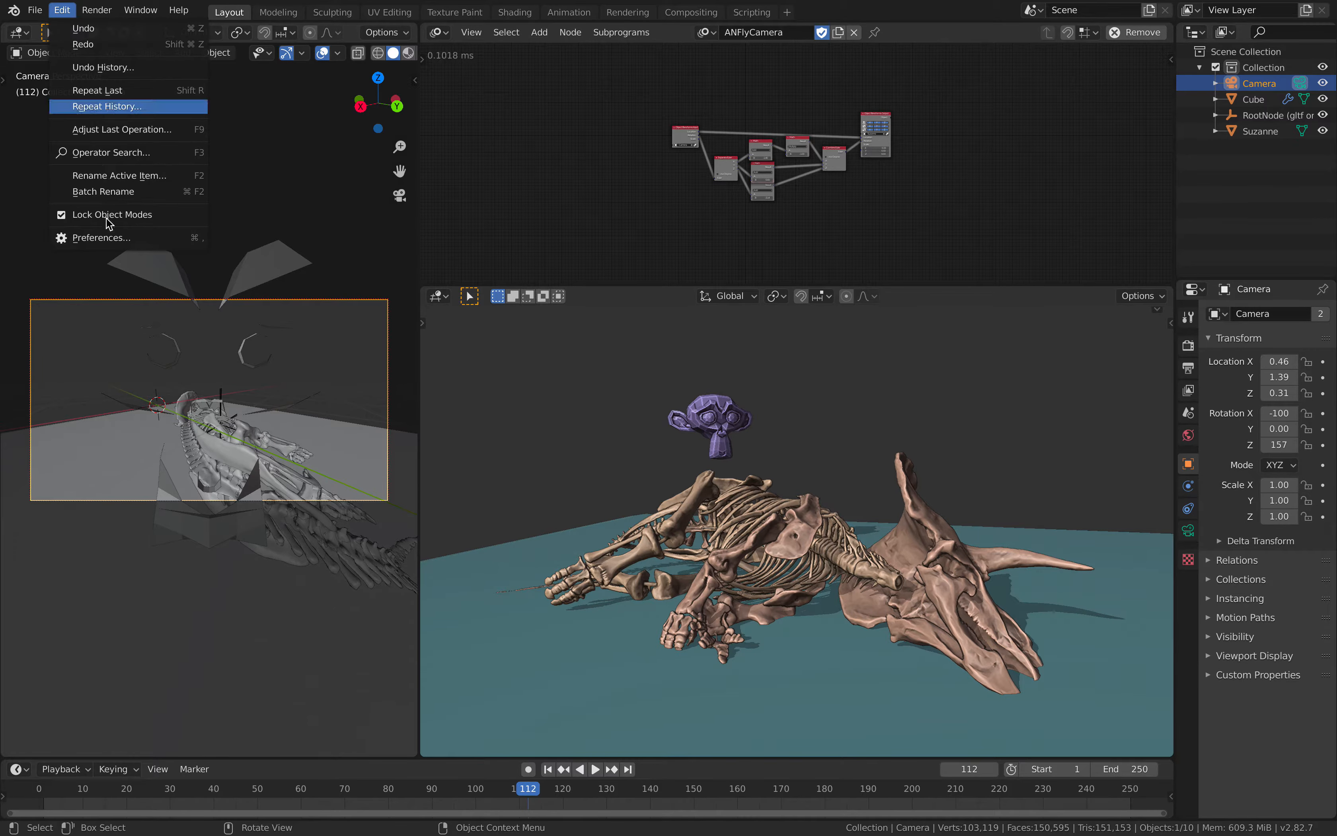
pyautogui.click(107, 238)
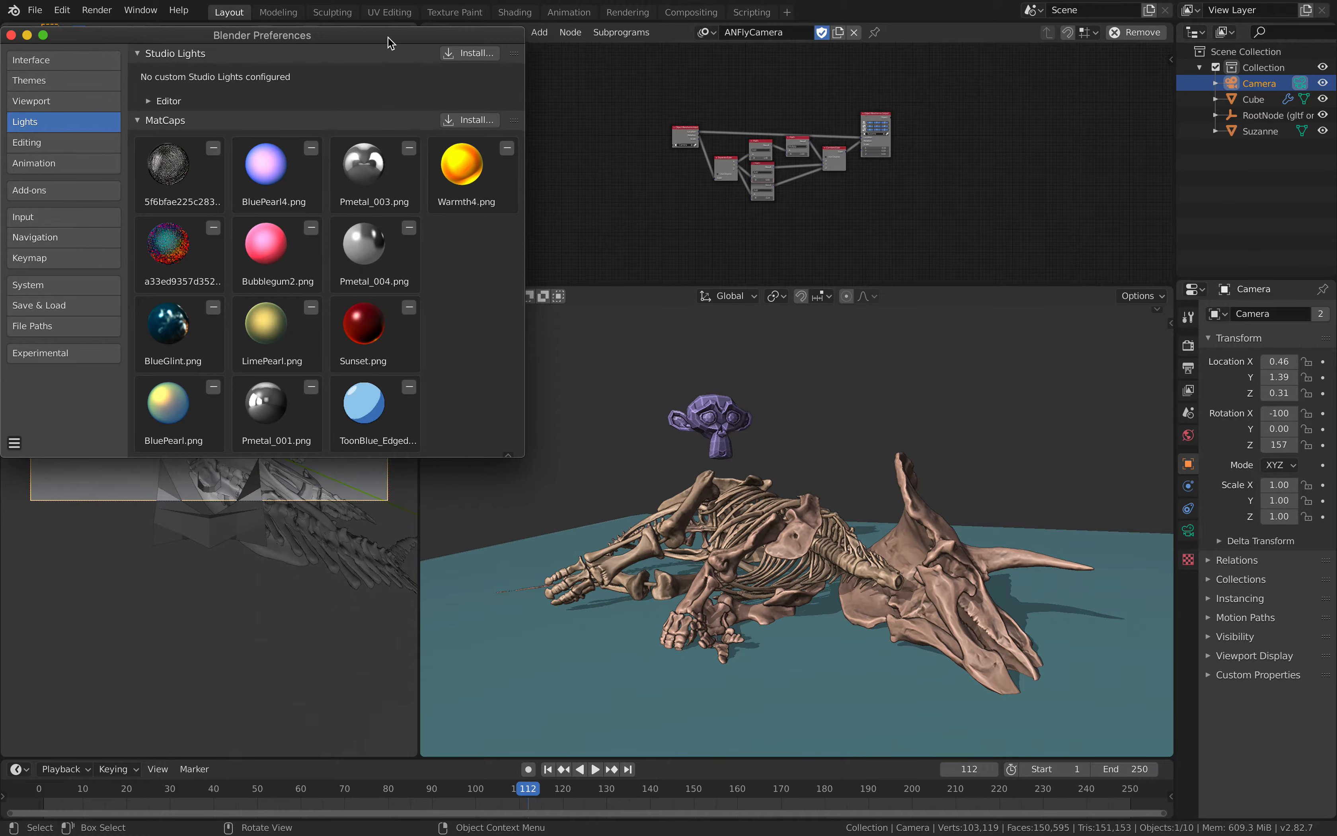
pyautogui.moveTo(391, 43); pyautogui.dragTo(714, 121)
pyautogui.click(397, 317)
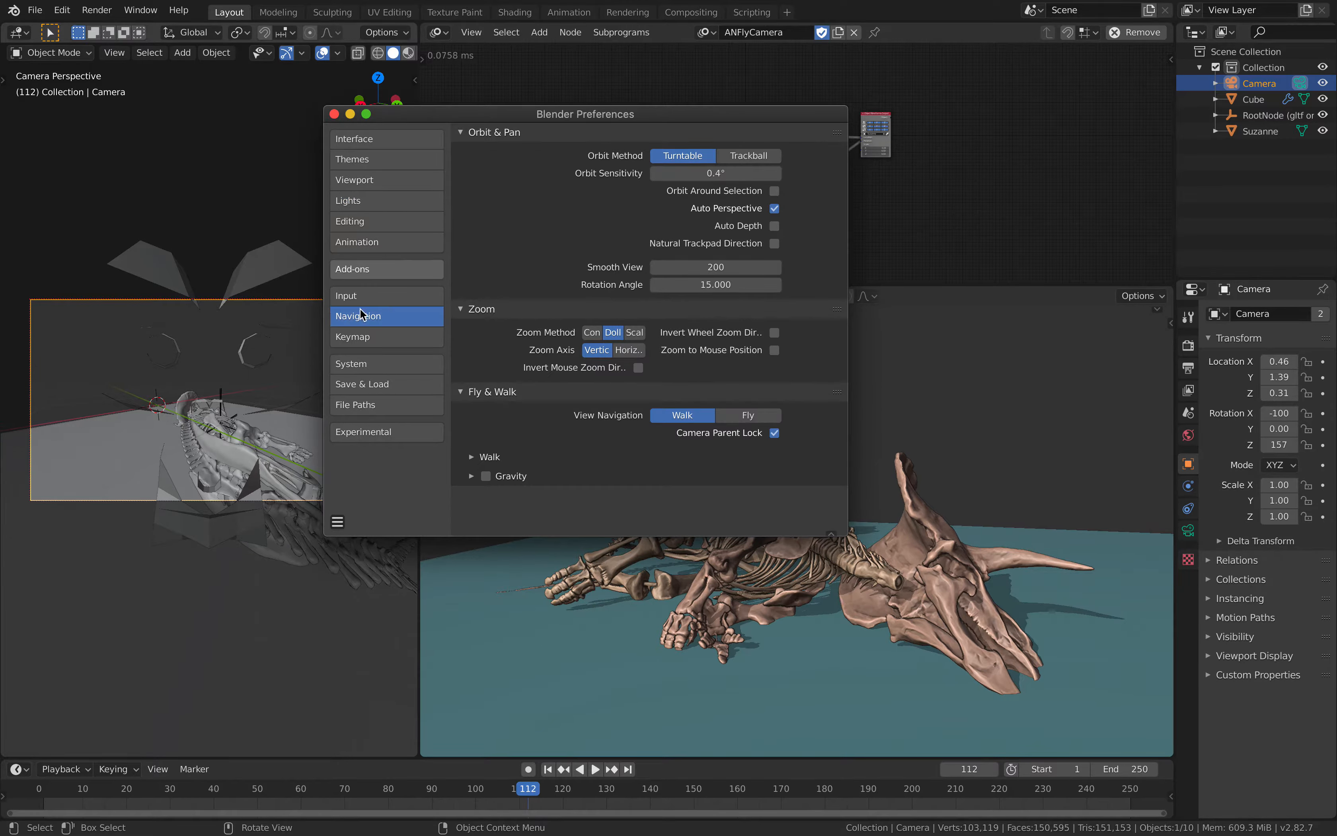
pyautogui.moveTo(839, 527); pyautogui.dragTo(929, 598)
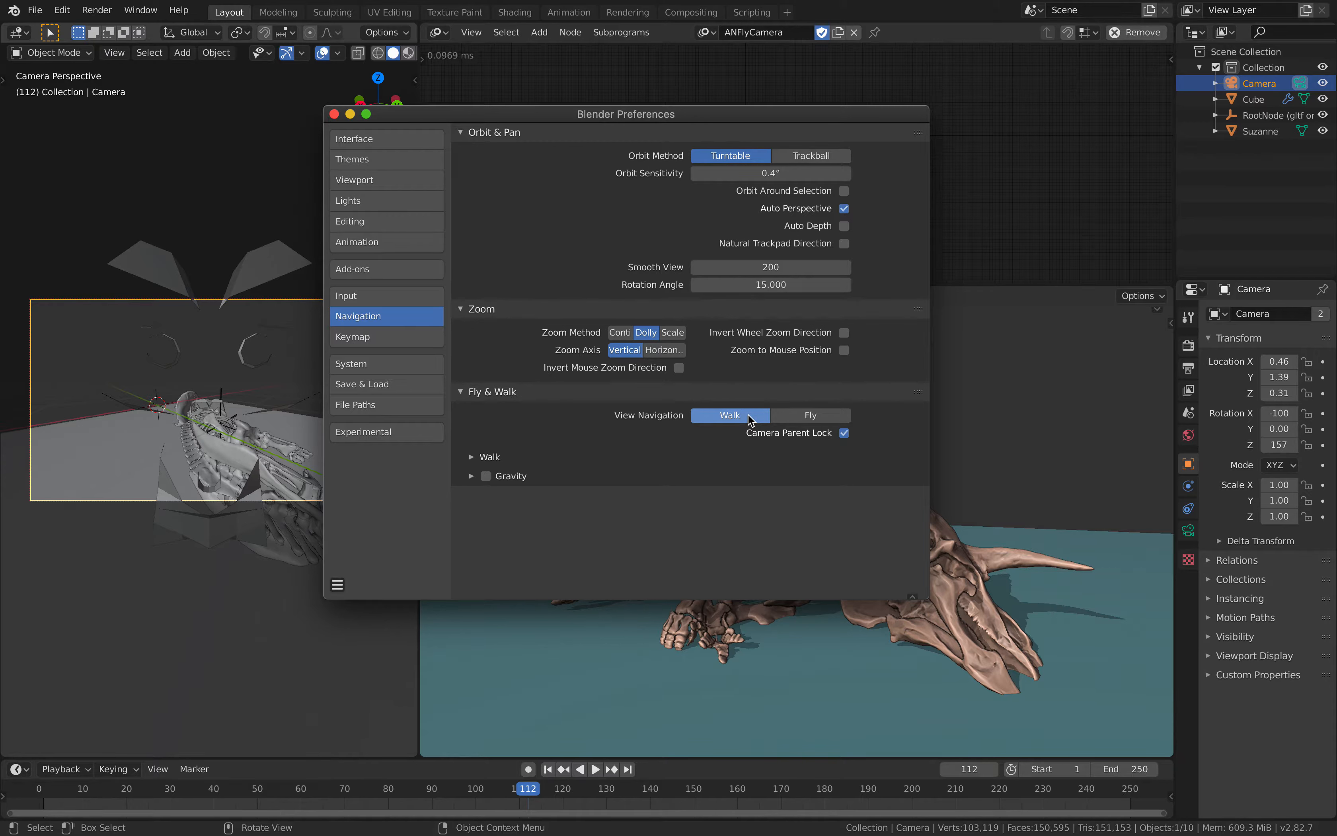
pyautogui.click(811, 415)
pyautogui.click(752, 418)
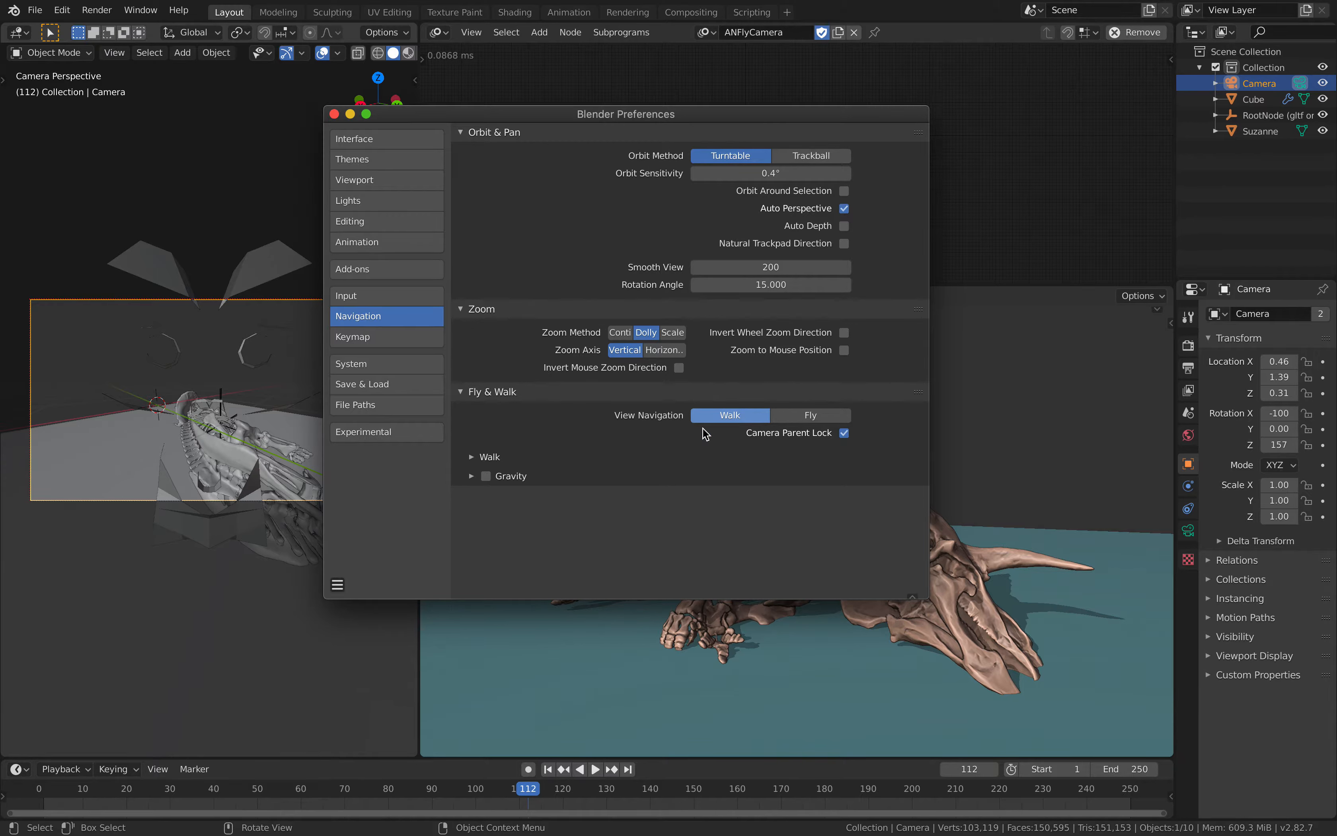
pyautogui.click(477, 456)
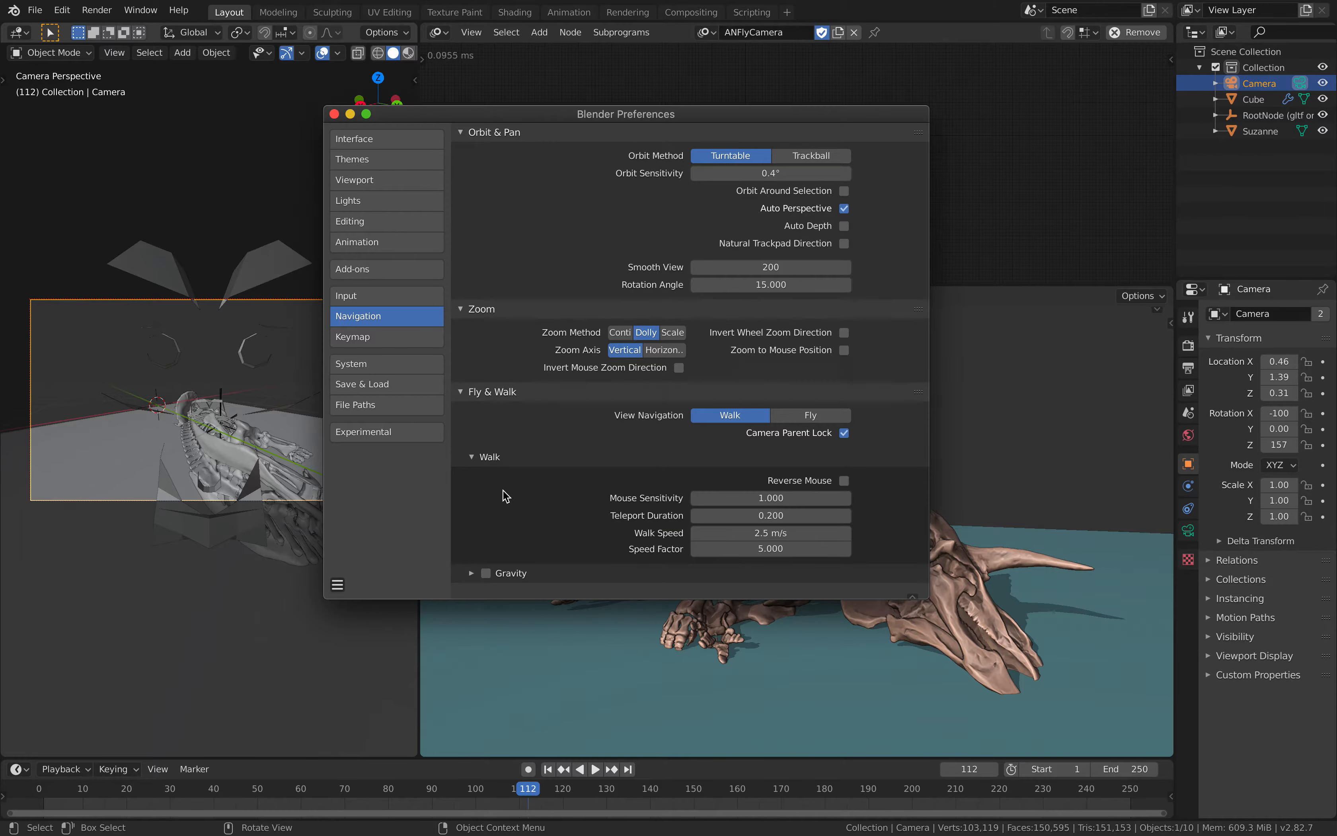
pyautogui.click(334, 115)
# - Widen the camera viewport and check the Lock Camera to View option in its View Lock settings
pyautogui.moveTo(418, 140); pyautogui.dragTo(814, 193)
pyautogui.click(371, 310)
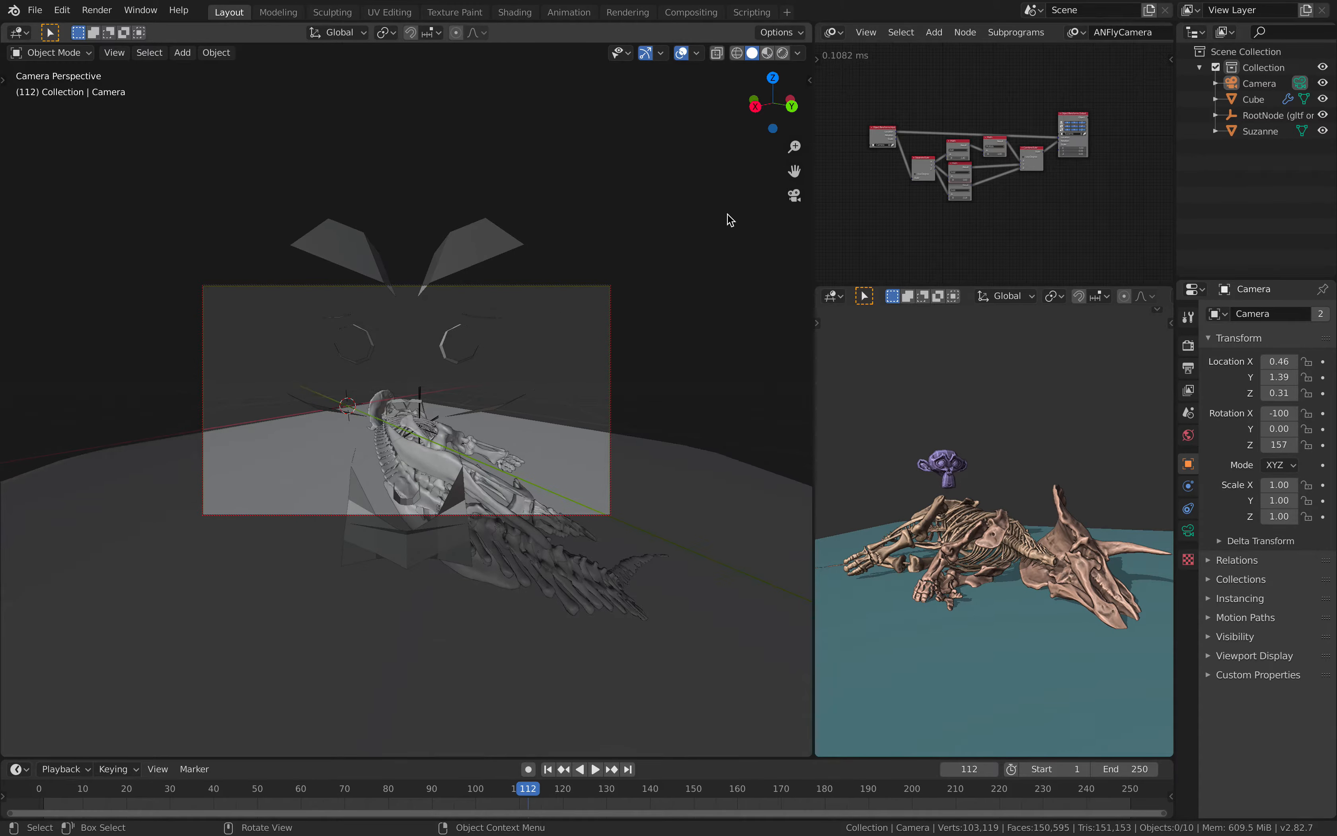
pyautogui.click(810, 81)
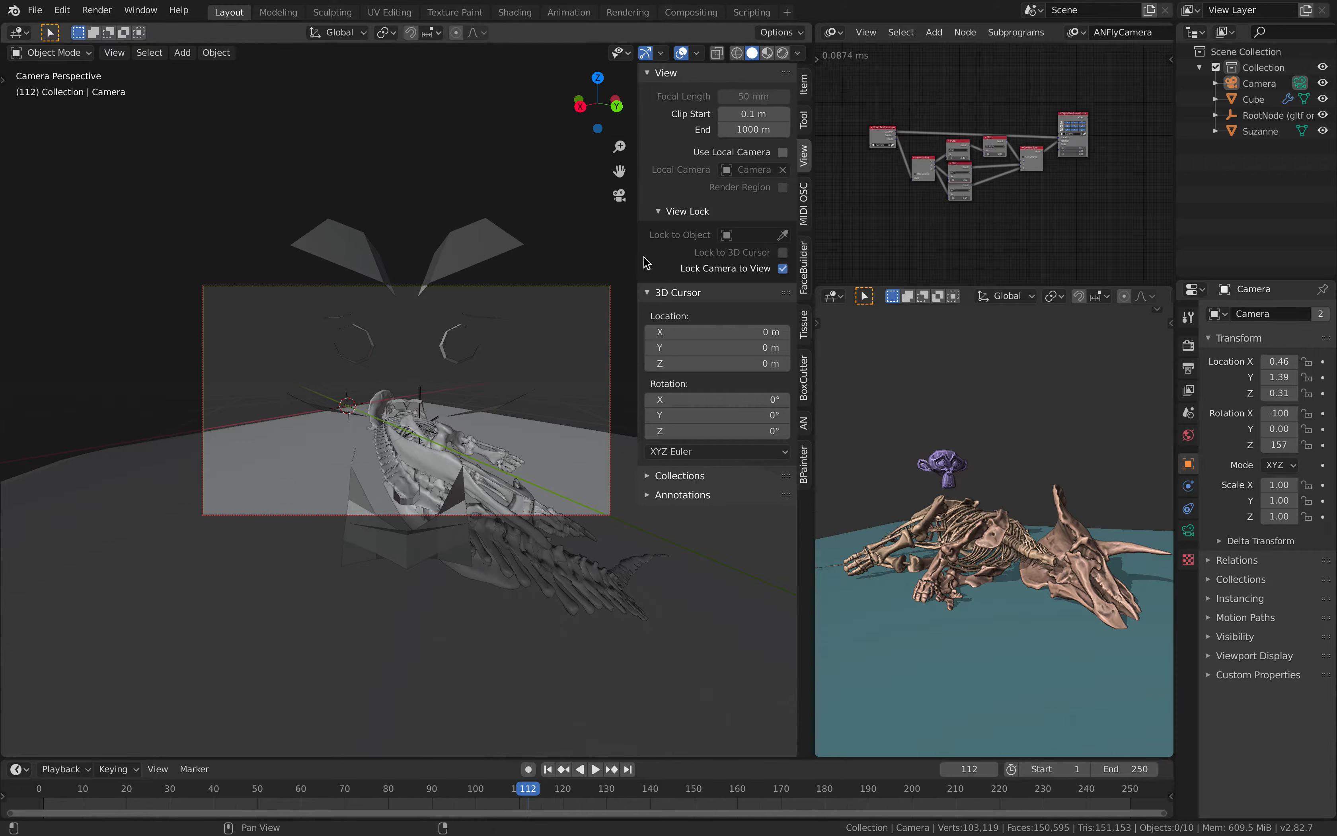
pyautogui.moveTo(636, 257); pyautogui.dragTo(762, 257)
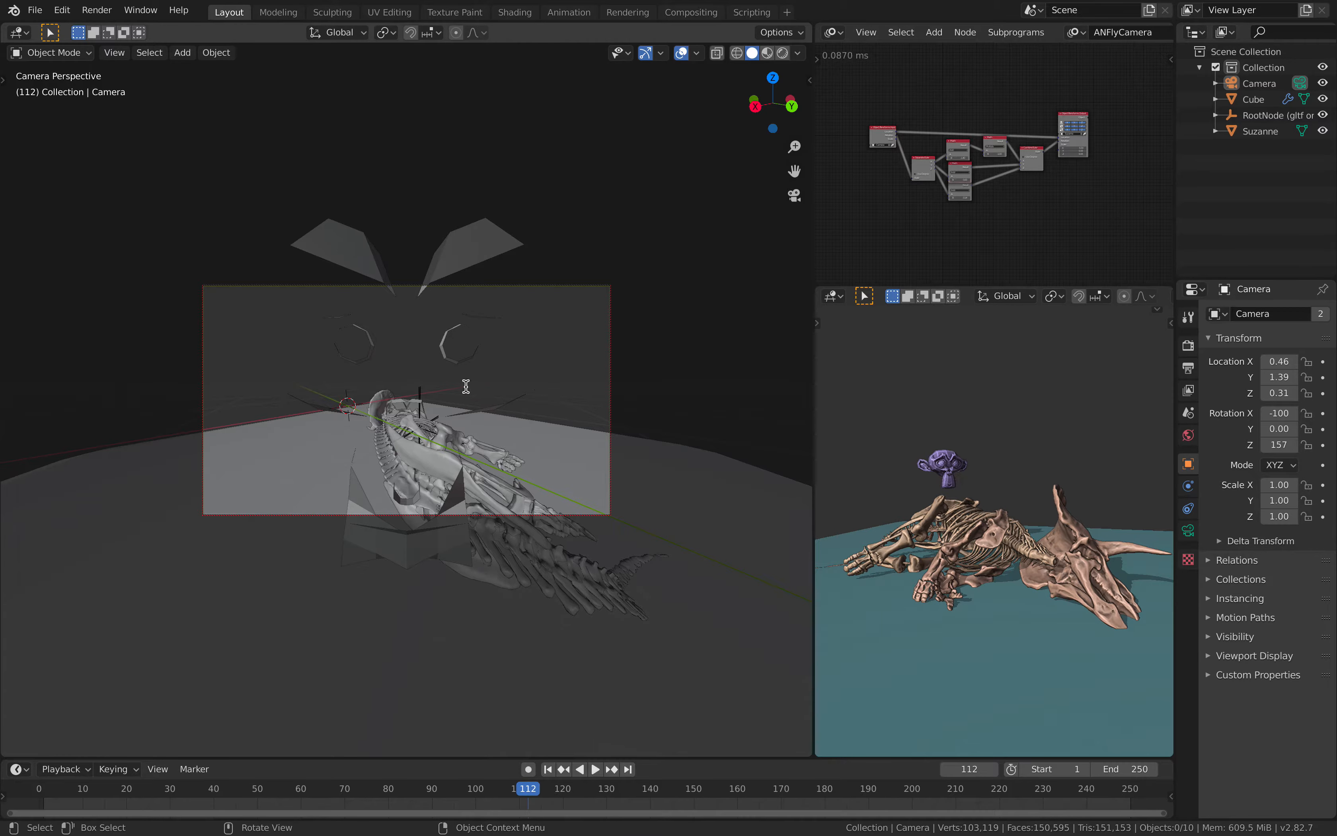
# - Look up the View Navigation (Walk/Fly) operator by searching "fly", and reposition the camera in walk navigation
pyautogui.press('F3')
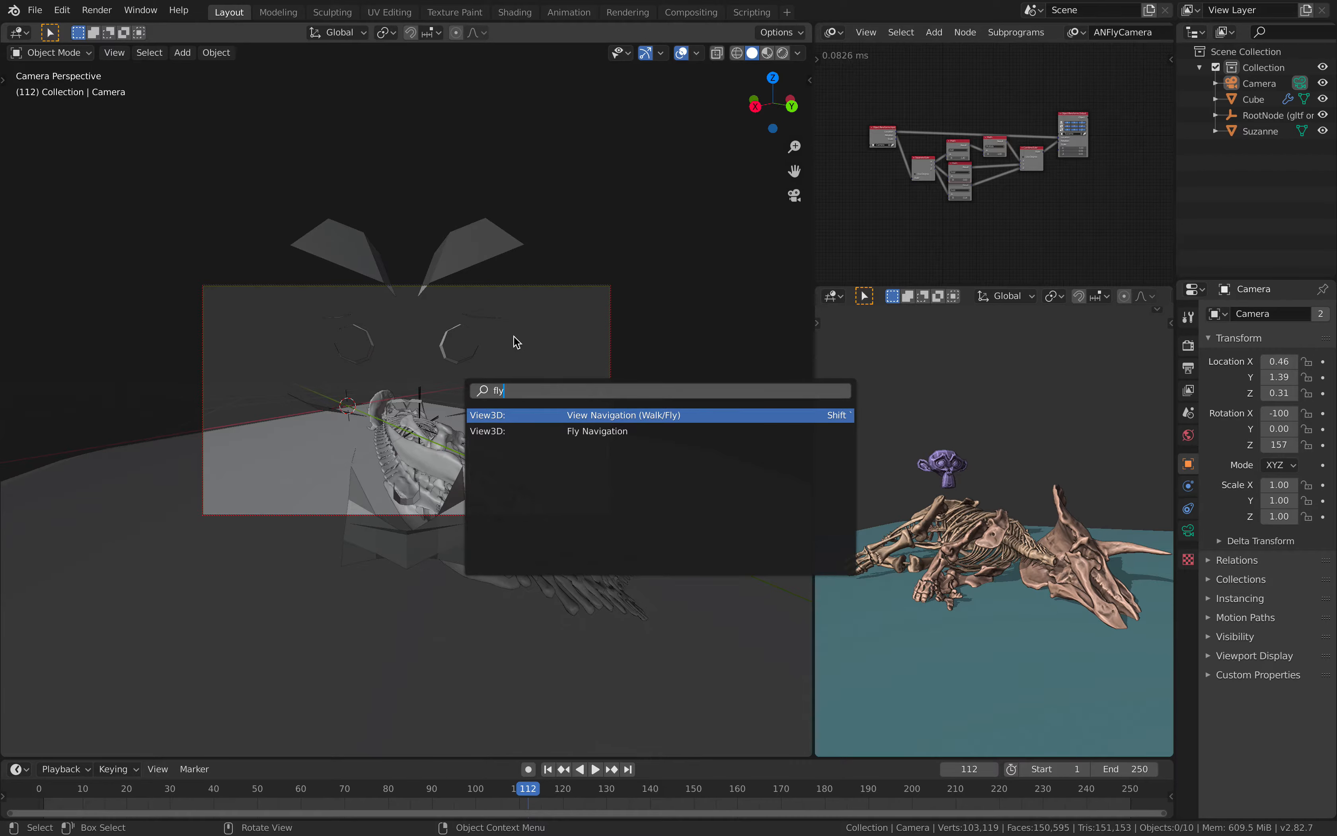
pyautogui.press('Escape')
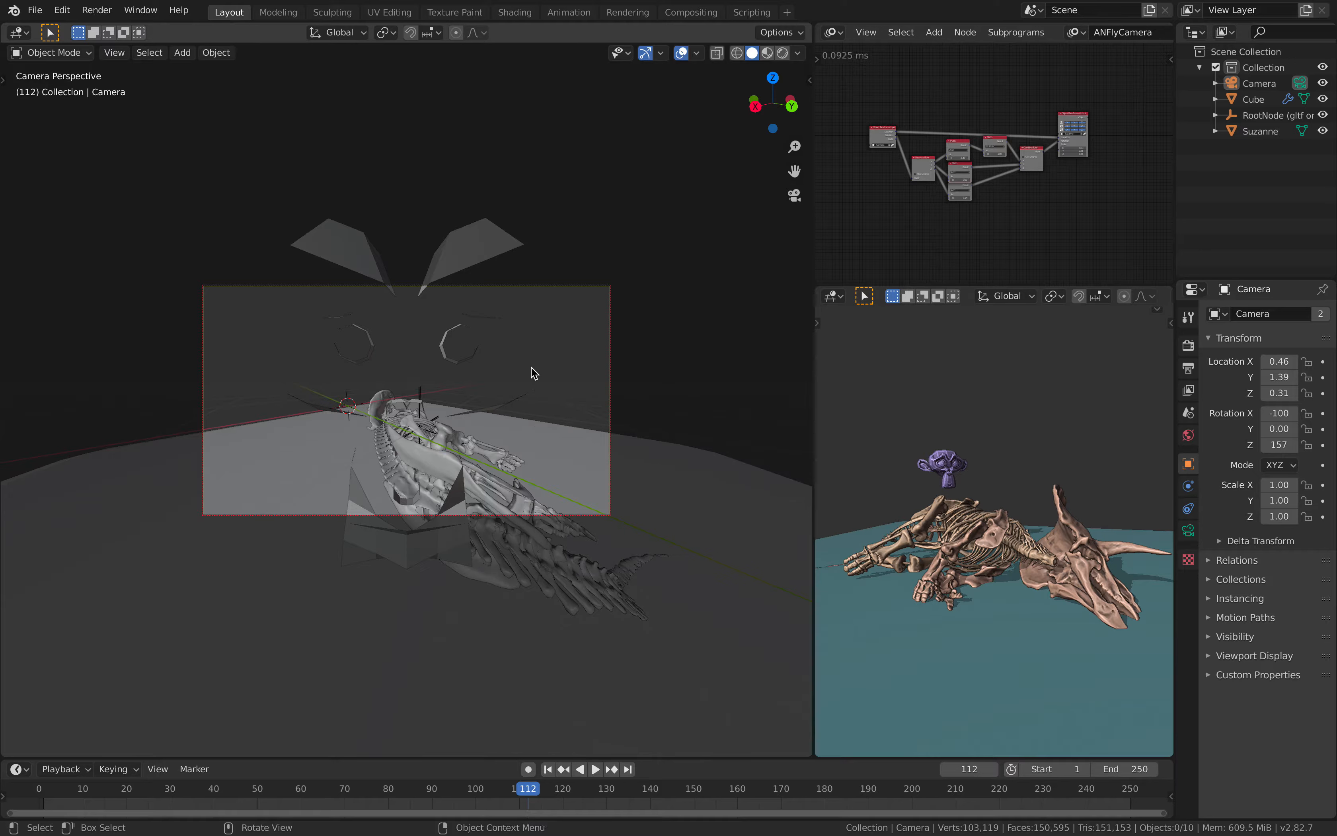
pyautogui.hotkey('shift', '`')
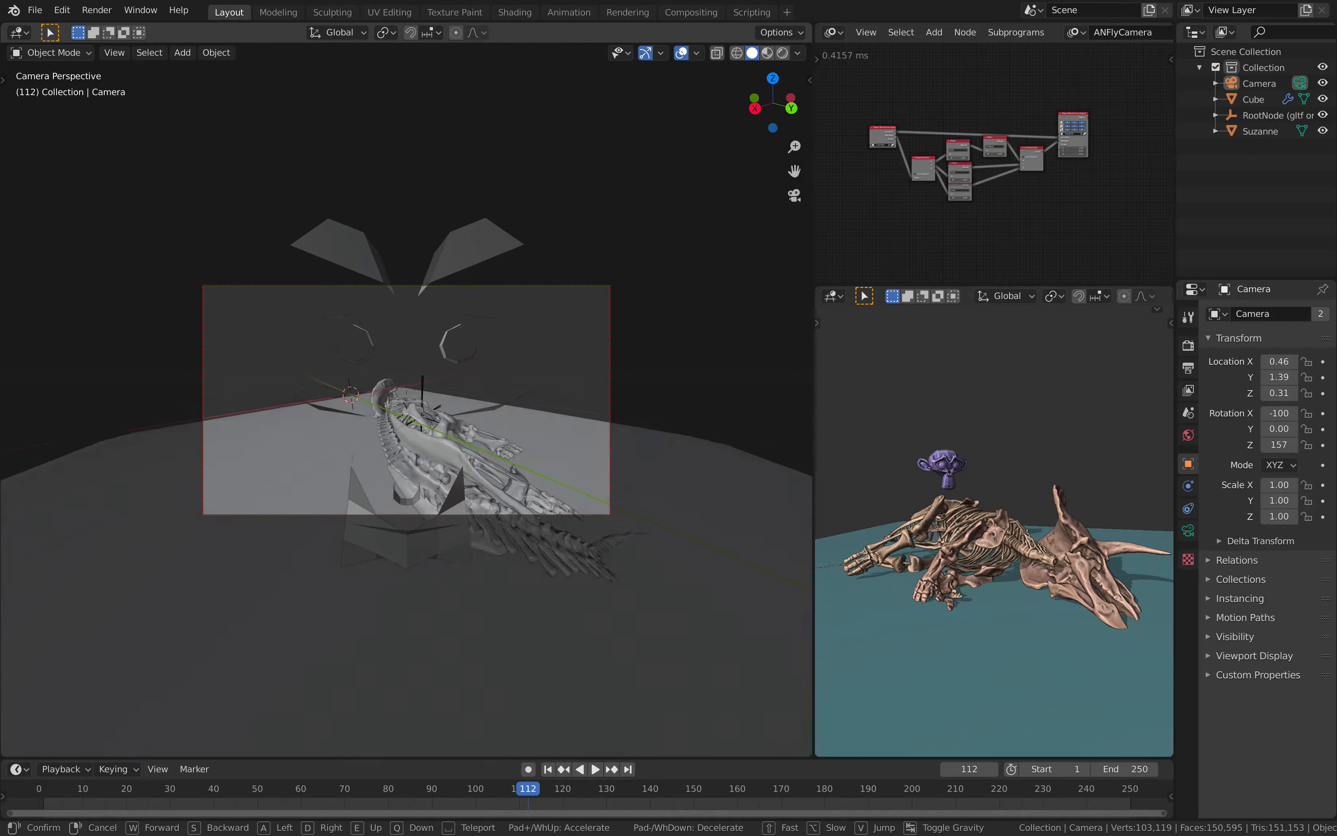
pyautogui.click(781, 412)
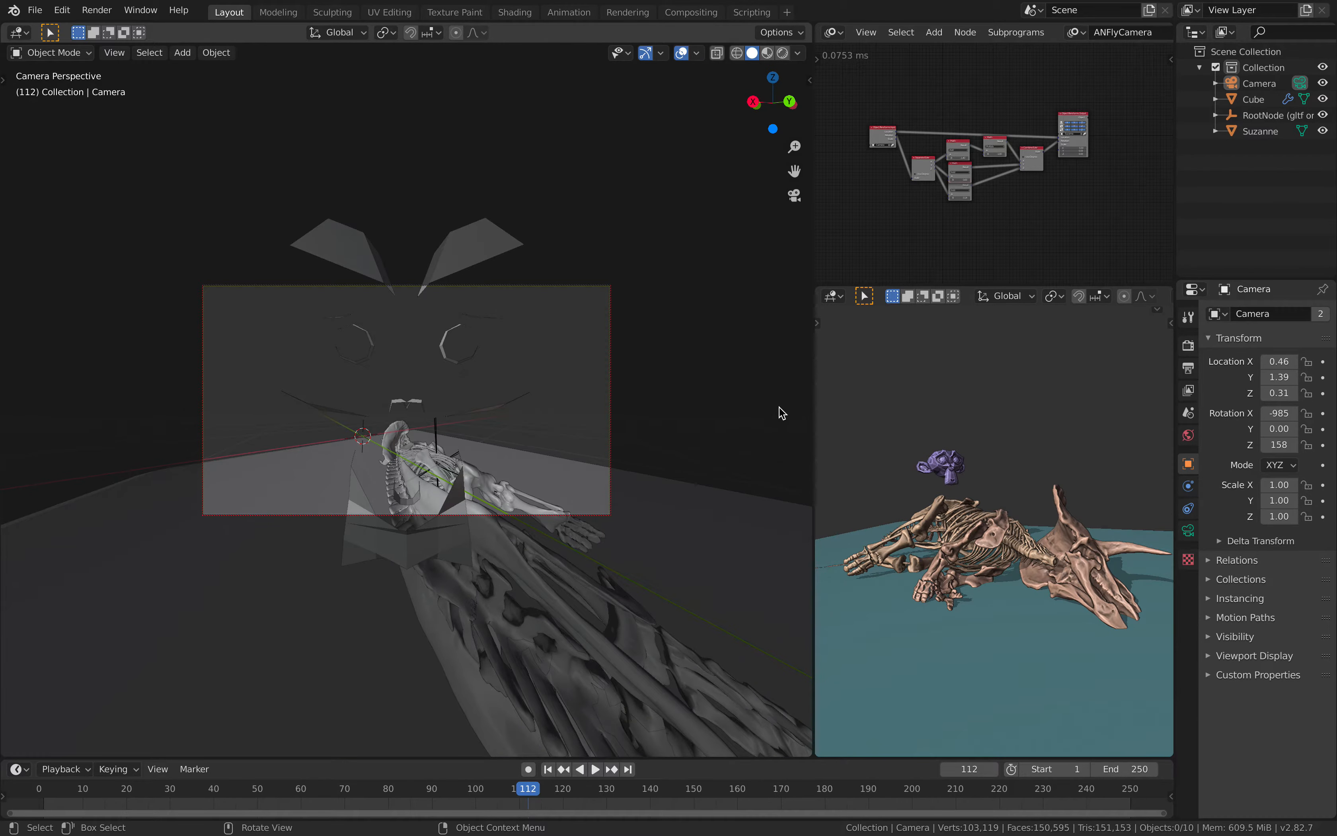
# - Narrow the camera viewport and fly the camera sideways past the skeleton in walk navigation, pulling back to see it whole
pyautogui.moveTo(815, 398); pyautogui.dragTo(378, 389)
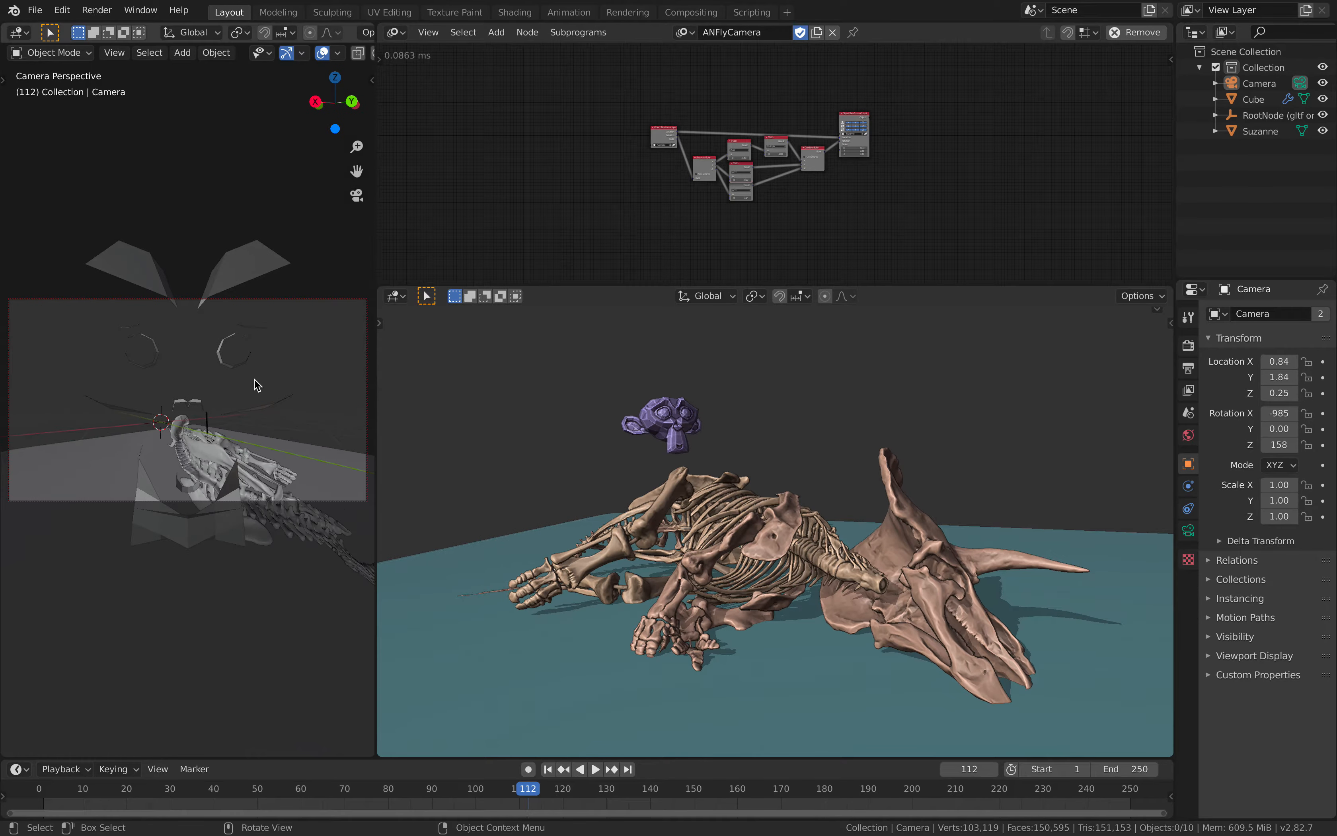
pyautogui.hotkey('shift', '`')
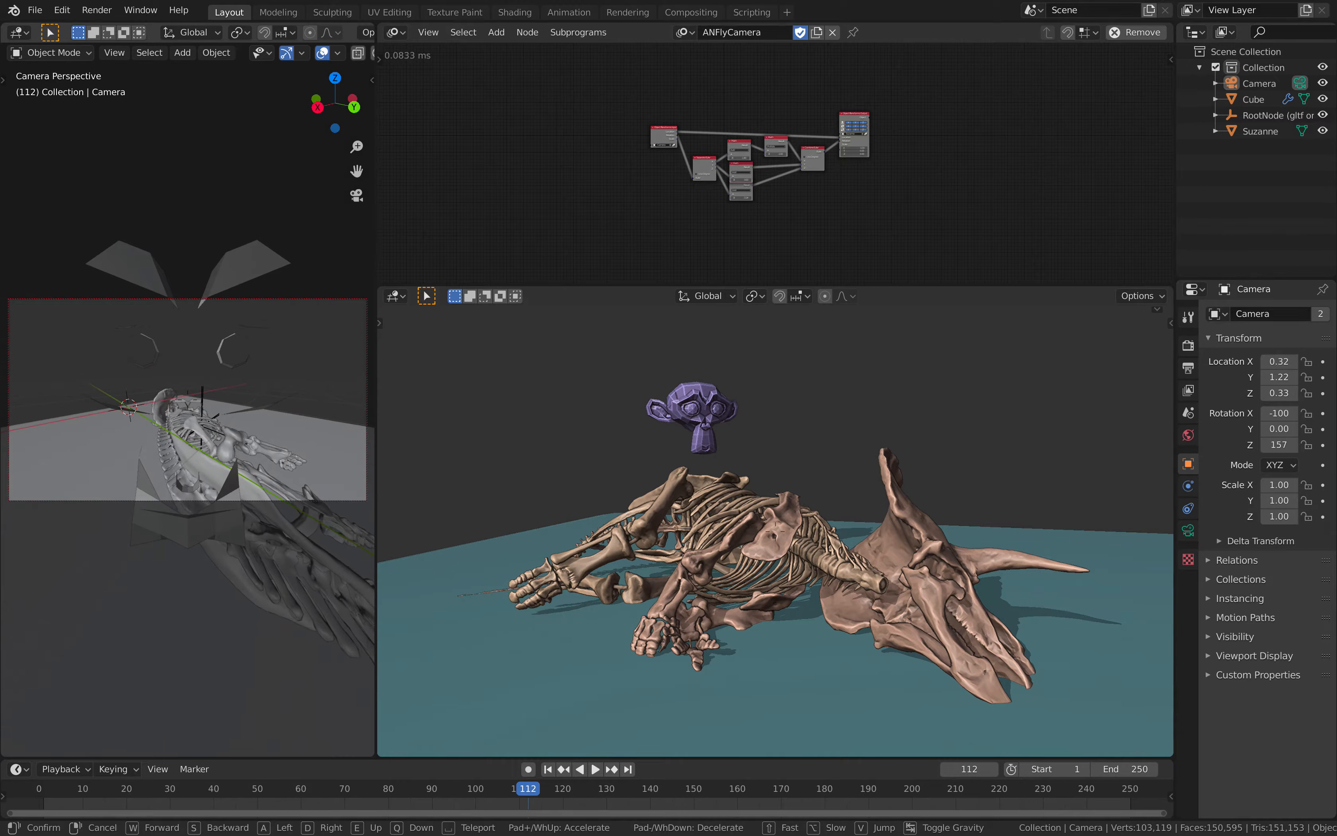
pyautogui.press('a')
pyautogui.press('d')
pyautogui.press('a')
pyautogui.press('d')
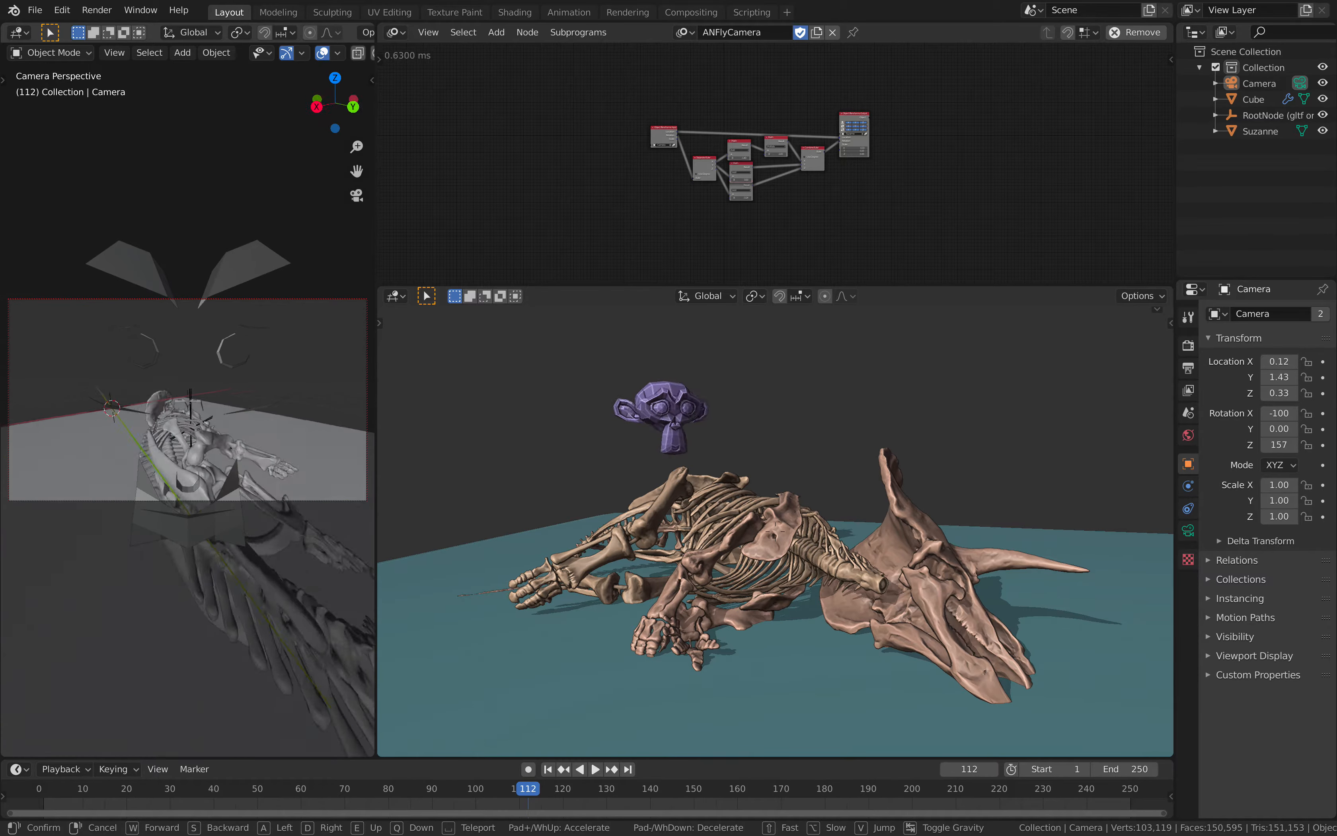
pyautogui.press('d')
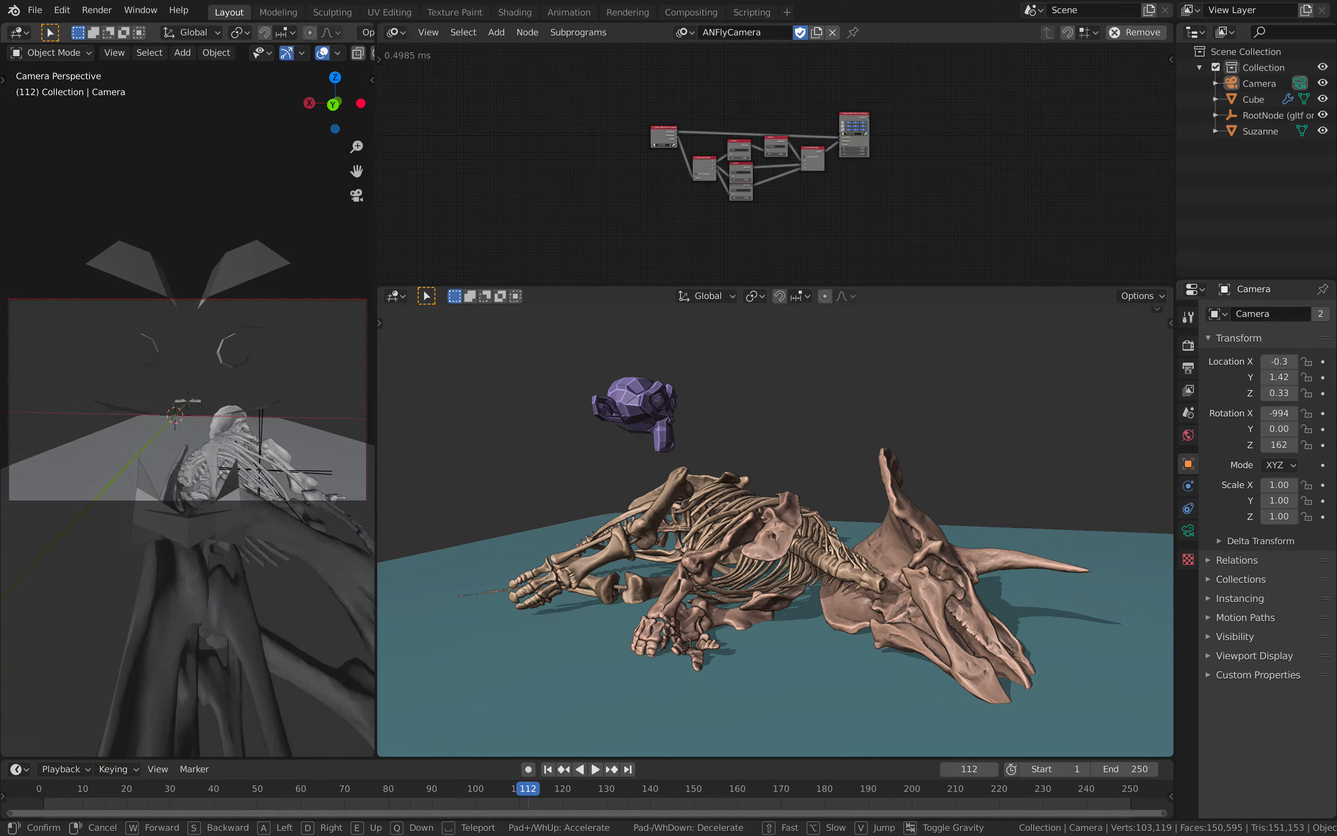
pyautogui.press('d')
pyautogui.press('a')
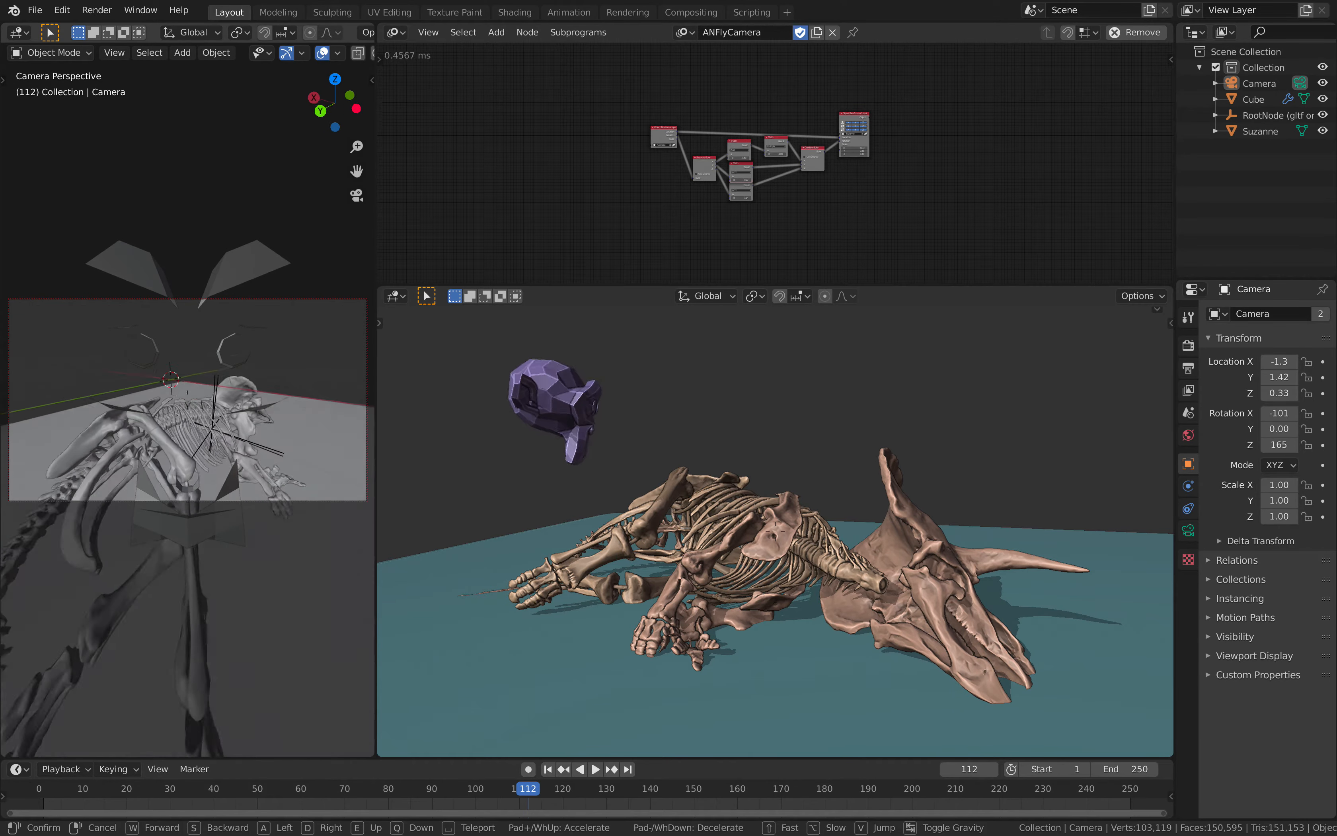
pyautogui.press('a')
pyautogui.press('d')
pyautogui.press('a')
pyautogui.press('s')
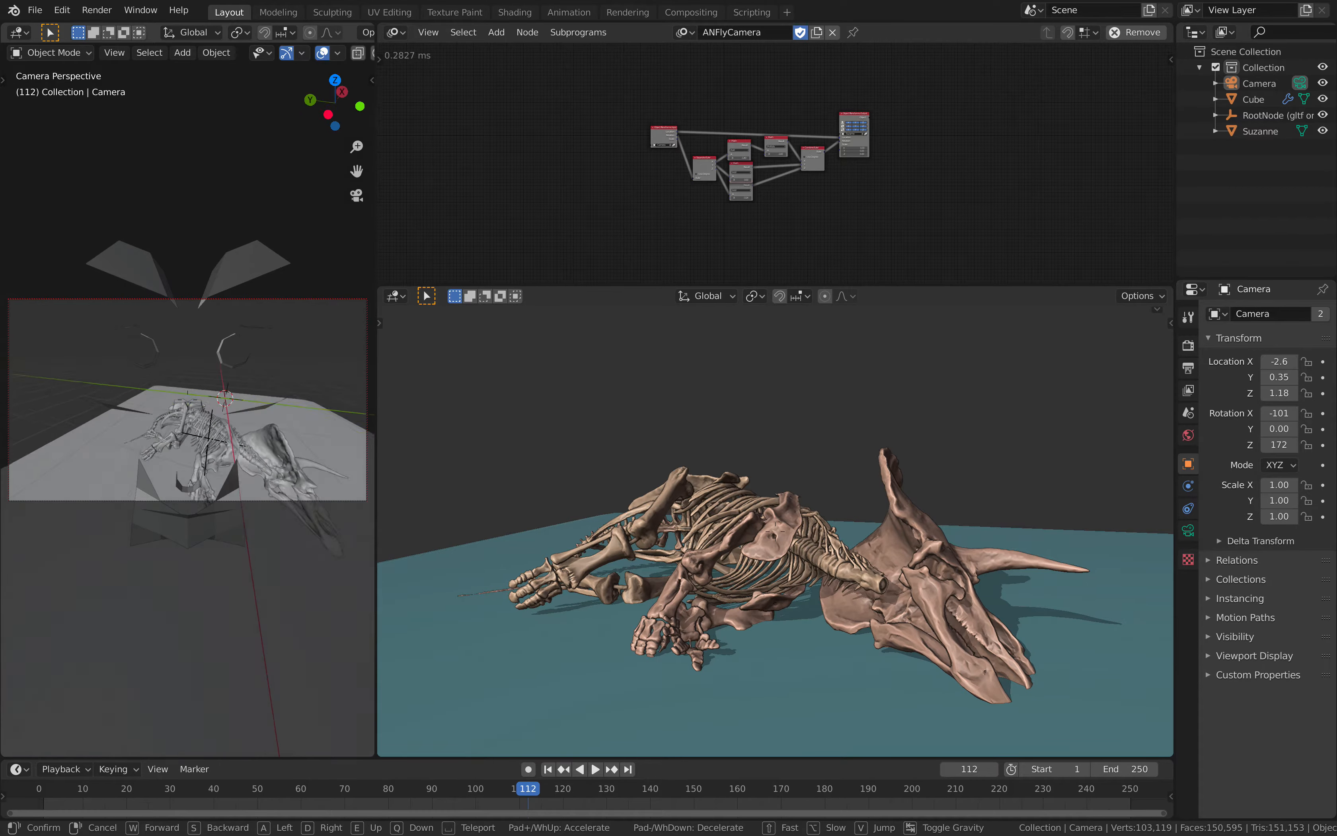
# - Continue flying the camera around the skull and ribcage, and confirm the walk with the camera close above the ribs
pyautogui.press('d')
pyautogui.press('w')
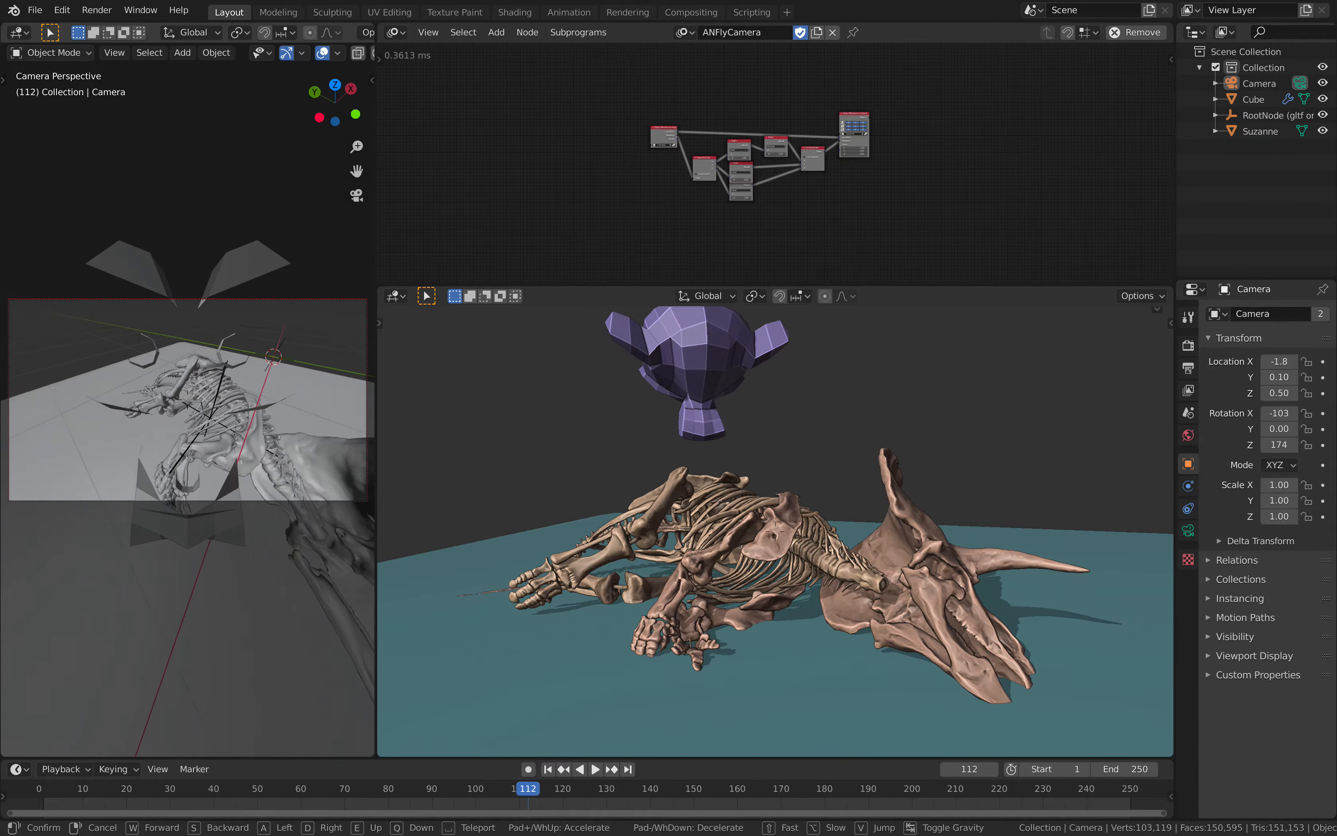
pyautogui.press('a')
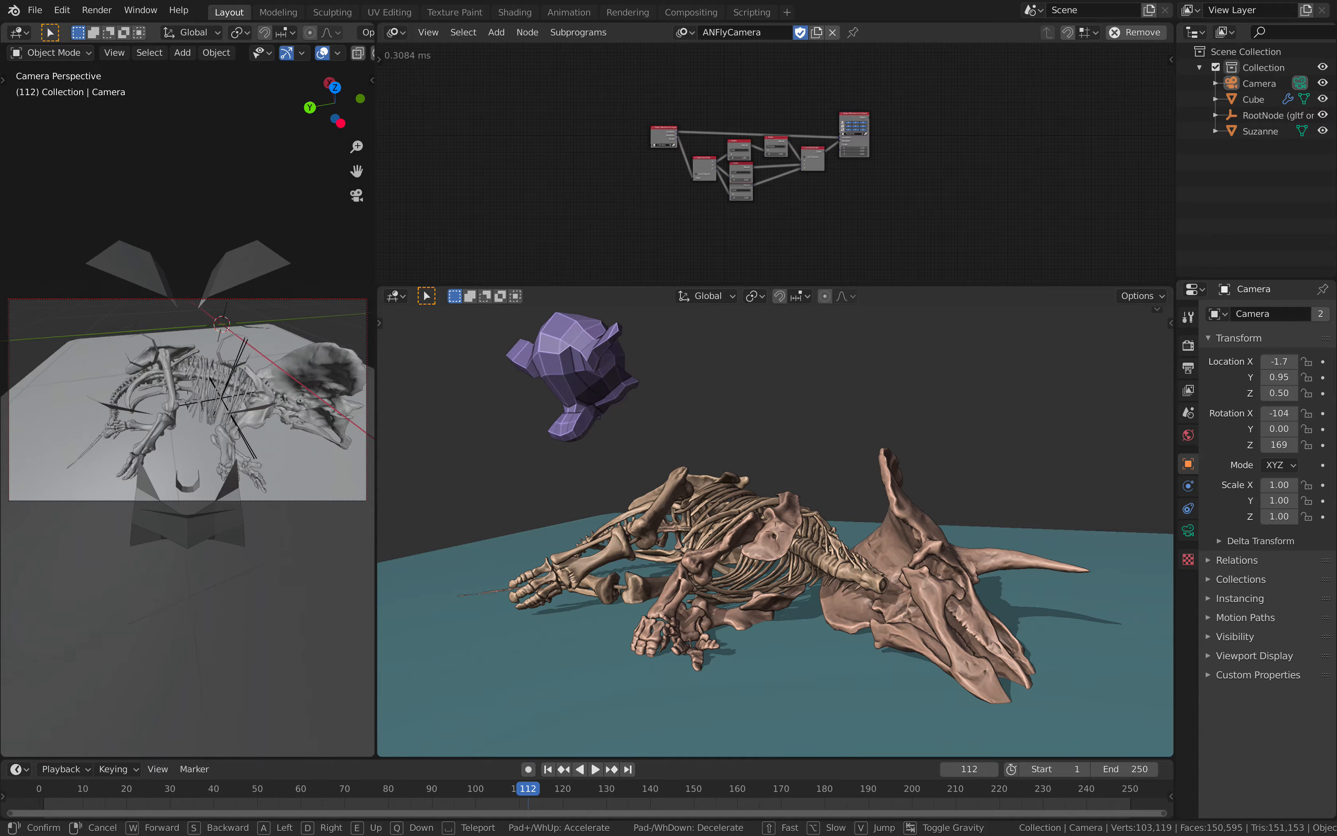
pyautogui.press('d')
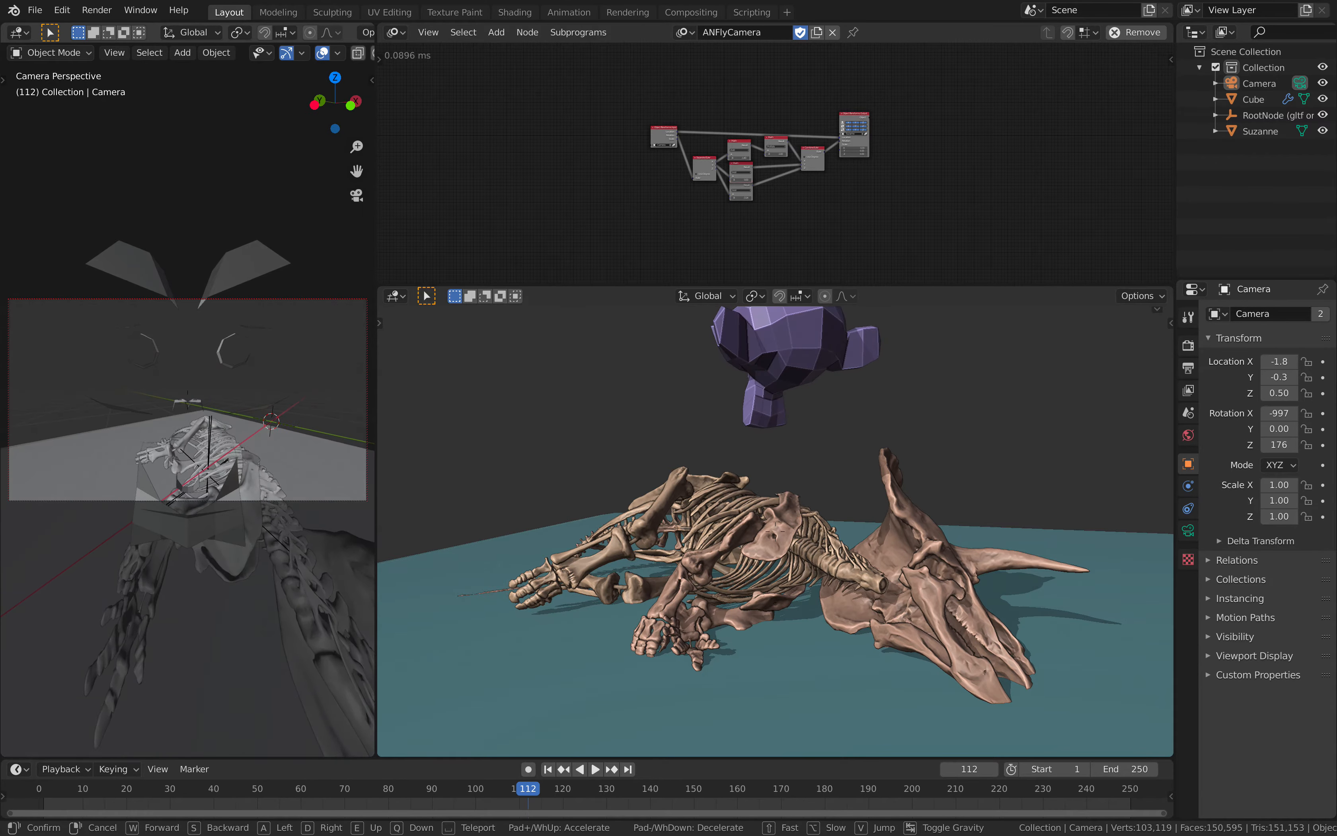
pyautogui.press('d')
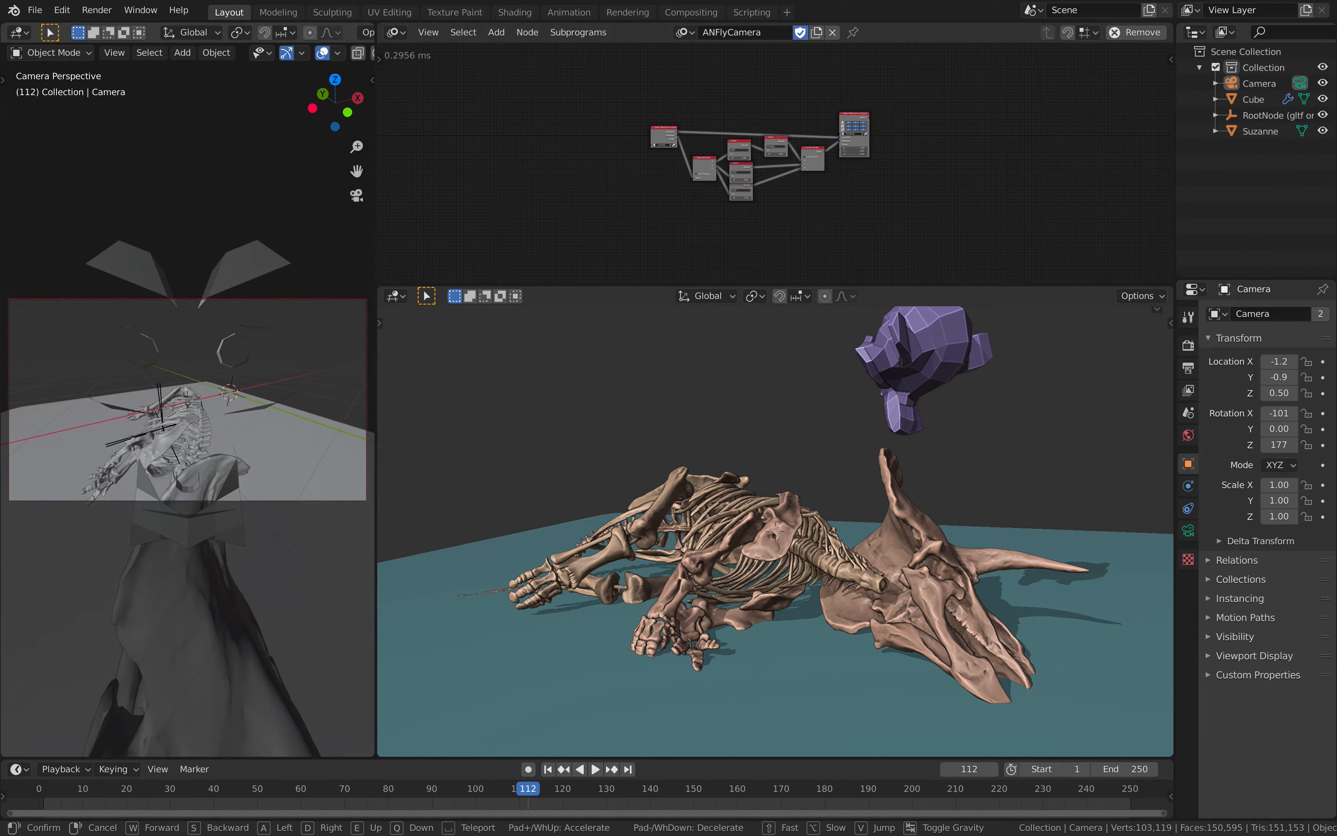
pyautogui.press('s')
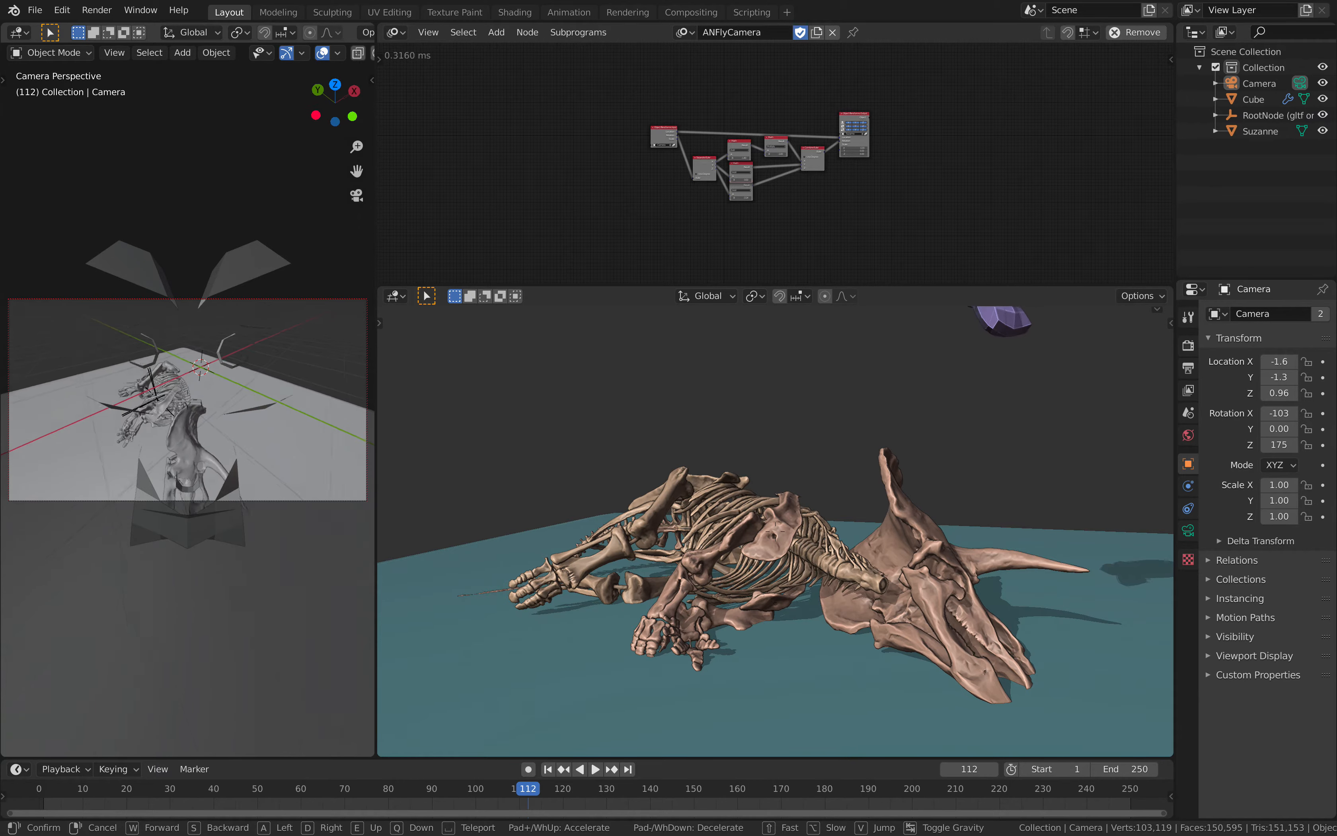
pyautogui.press('w')
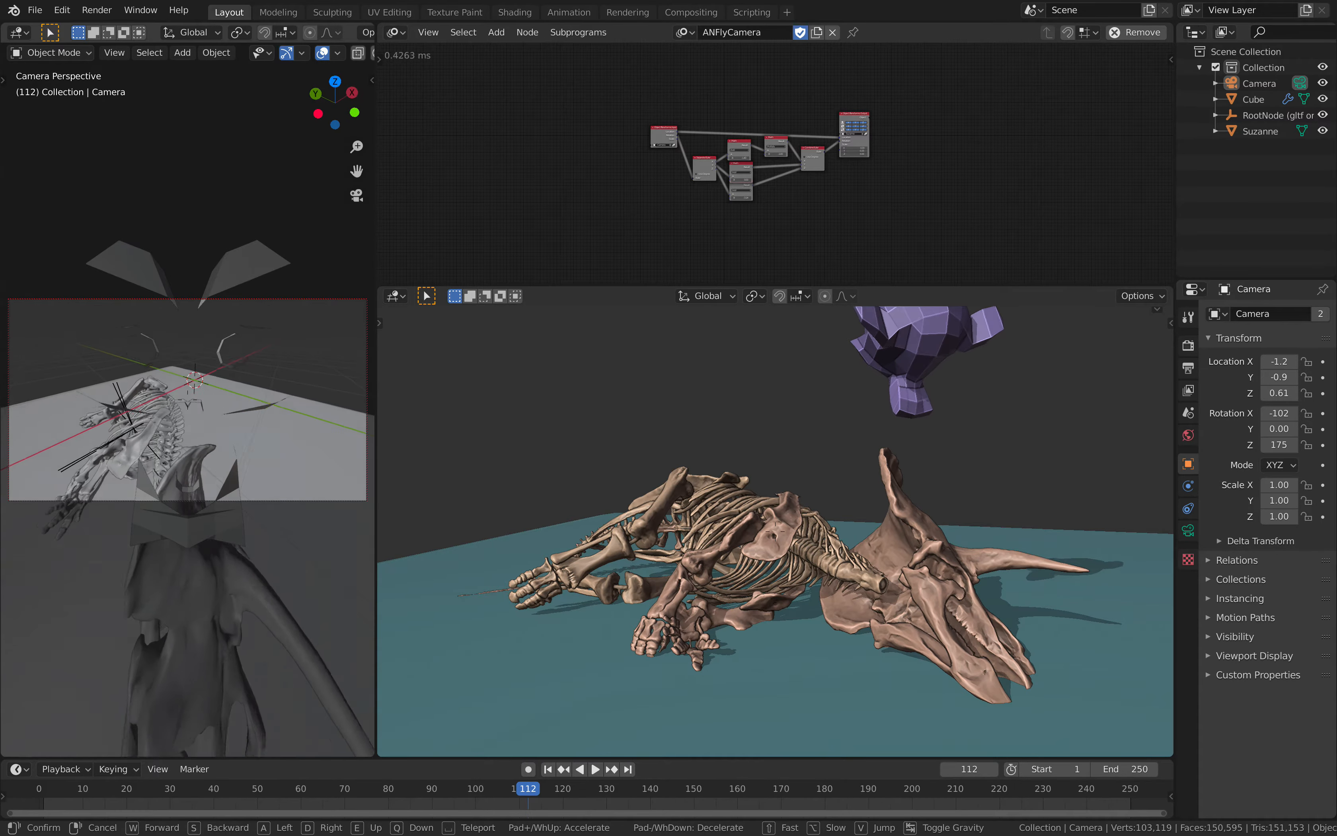
pyautogui.press('a')
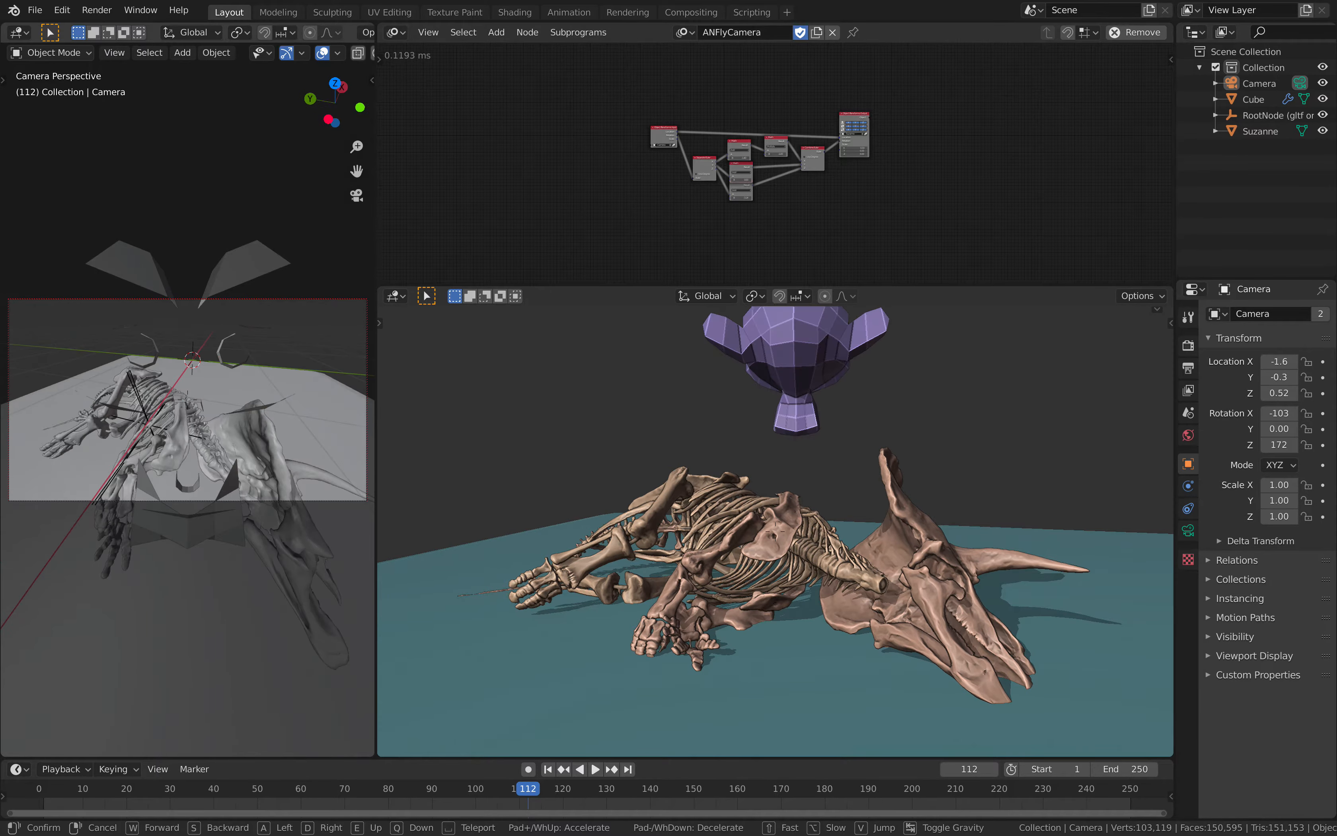
pyautogui.press('w')
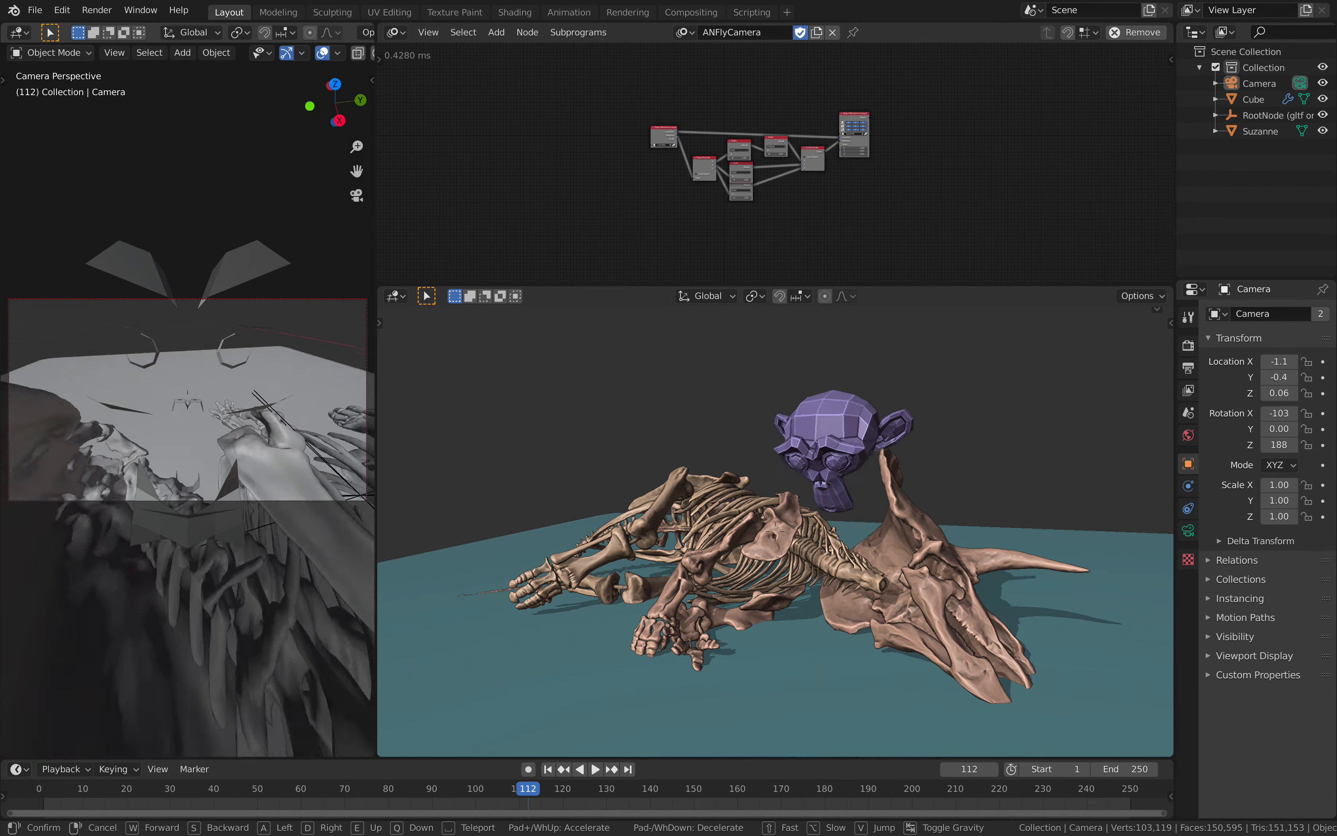
pyautogui.press('a')
pyautogui.press('s')
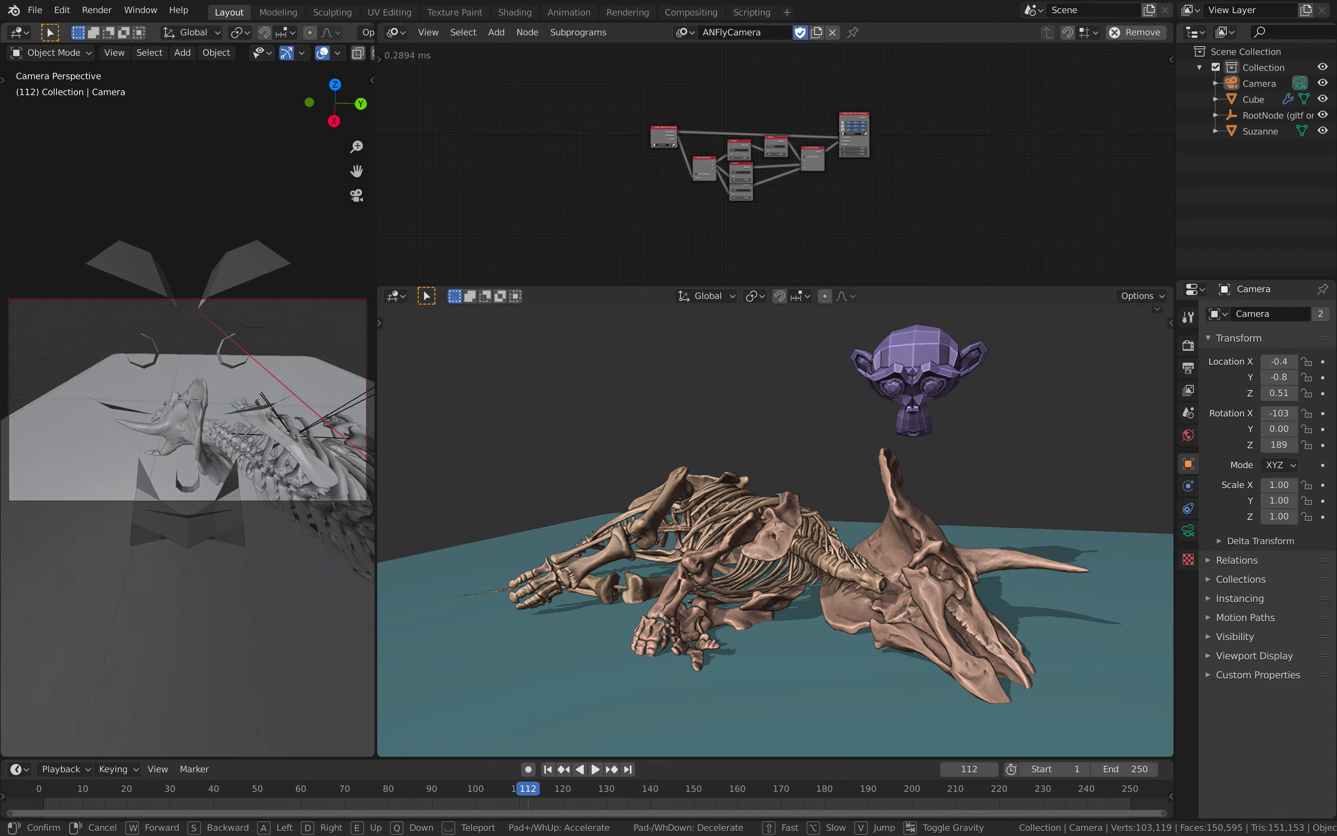
pyautogui.press('w')
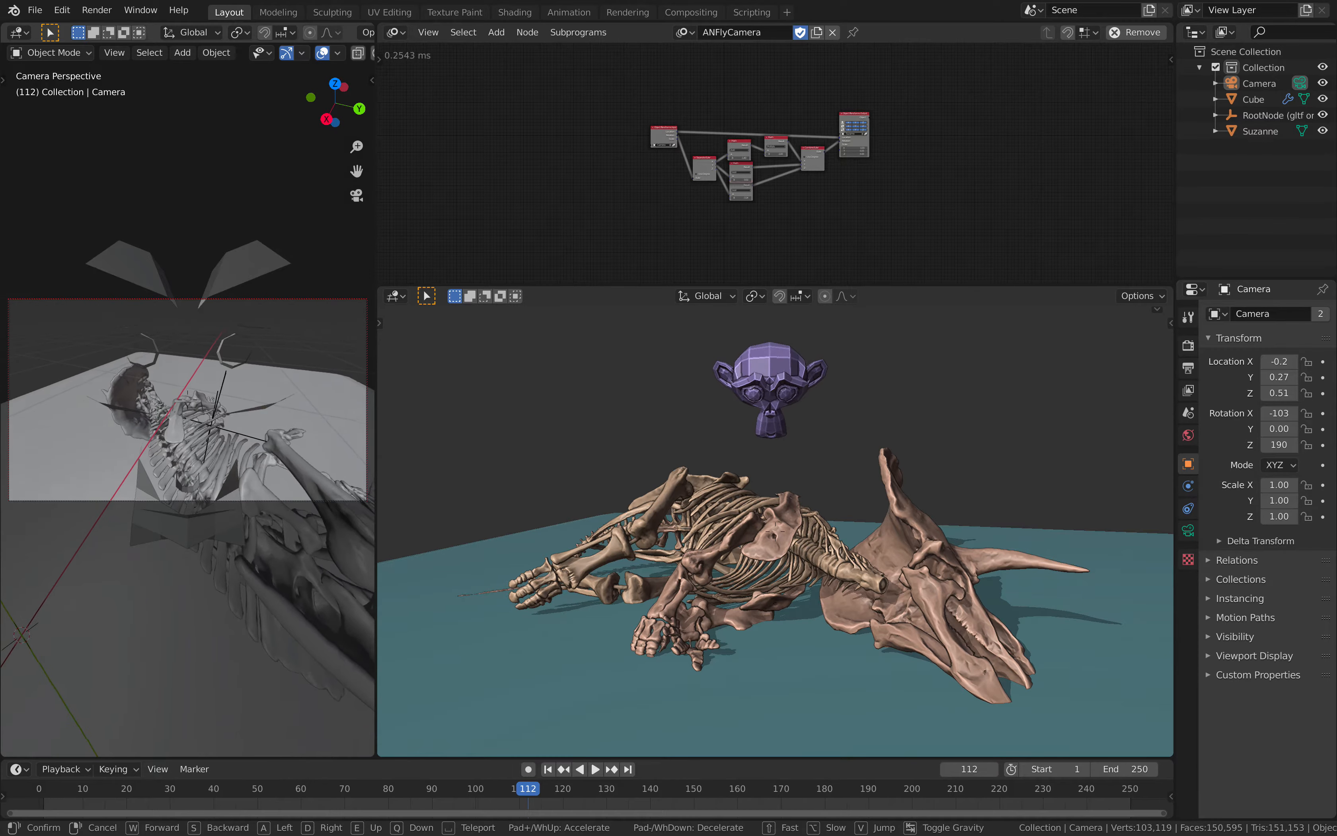
pyautogui.press('w')
pyautogui.press('s')
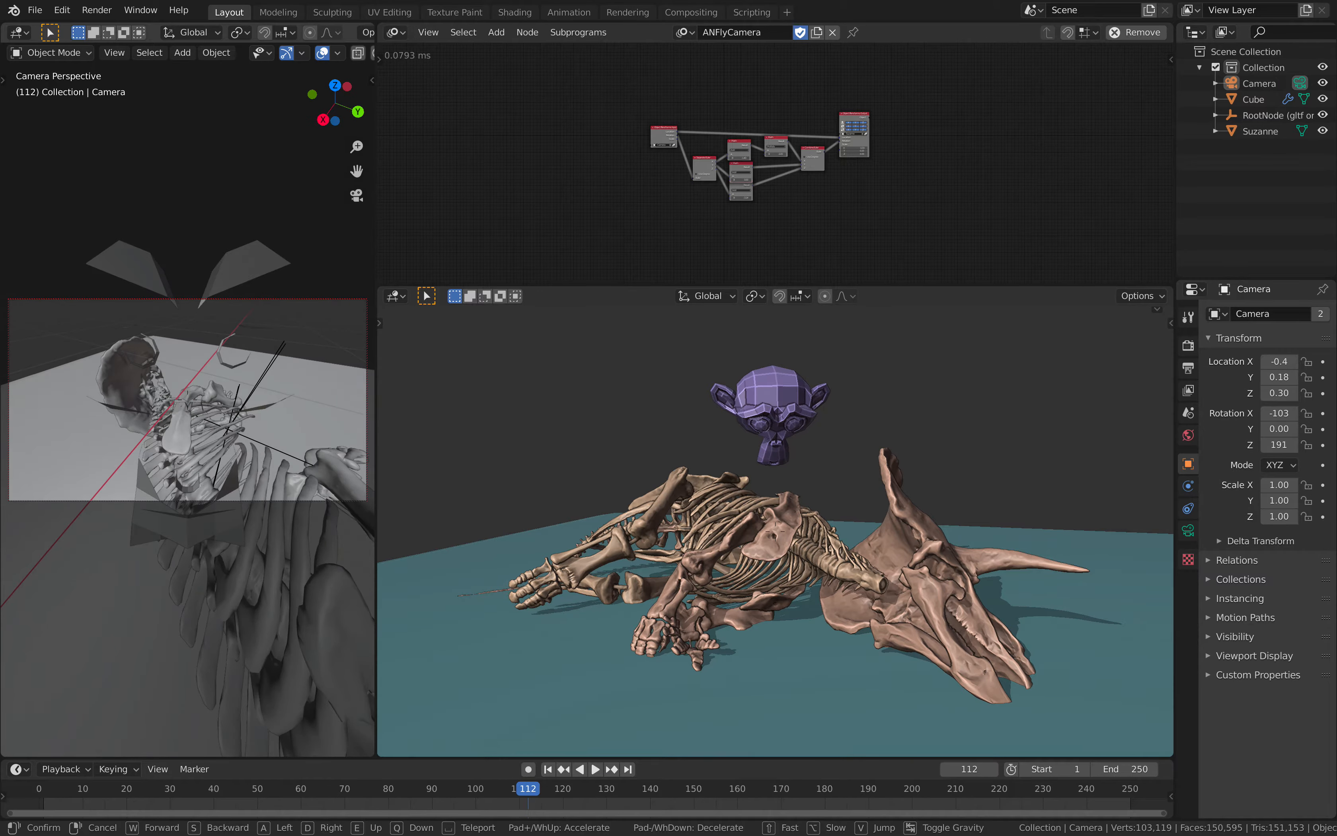
pyautogui.click(470, 300)
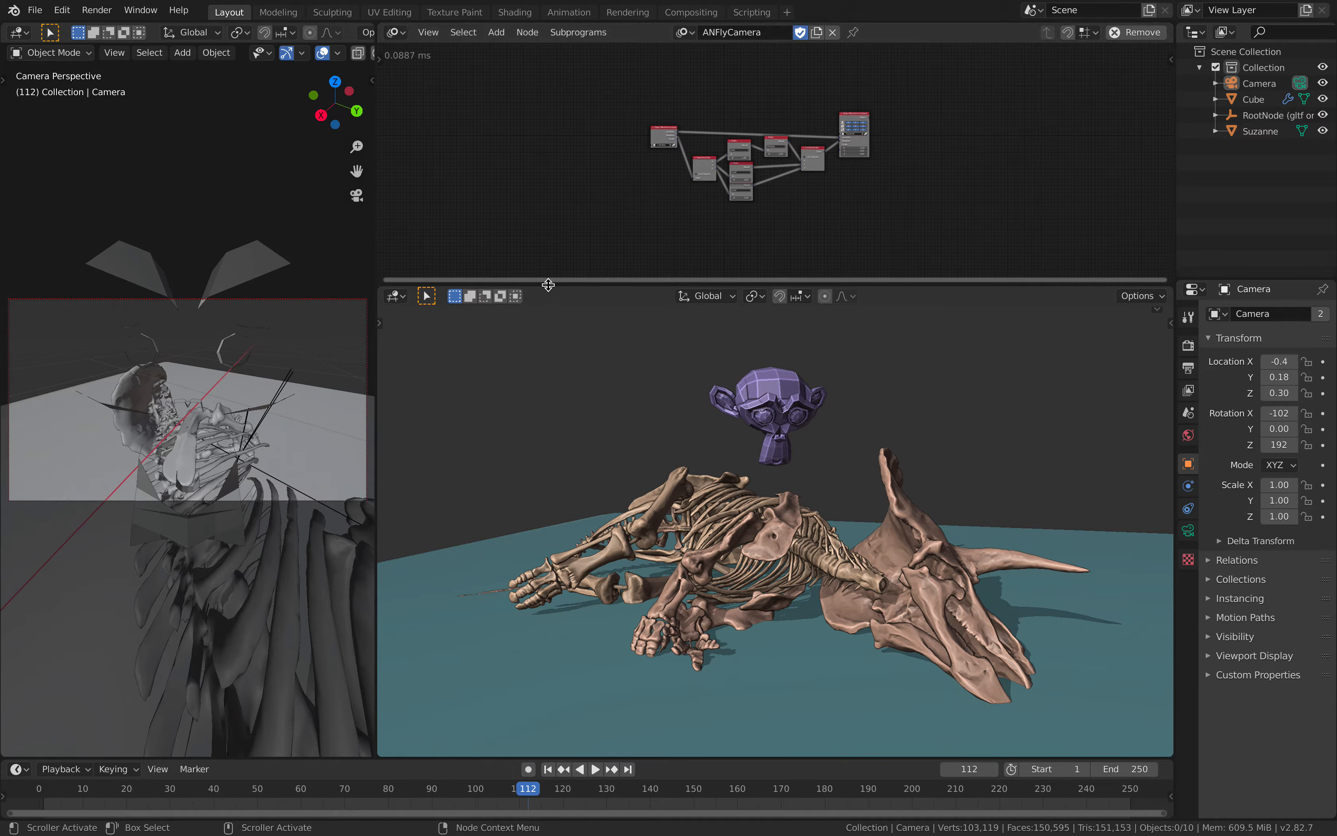
# - Enlarge the node editor over the rendered viewport and move the Object Transforms Input node away from the other nodes
pyautogui.moveTo(551, 286); pyautogui.dragTo(553, 359)
pyautogui.scroll(6, 662, 280)
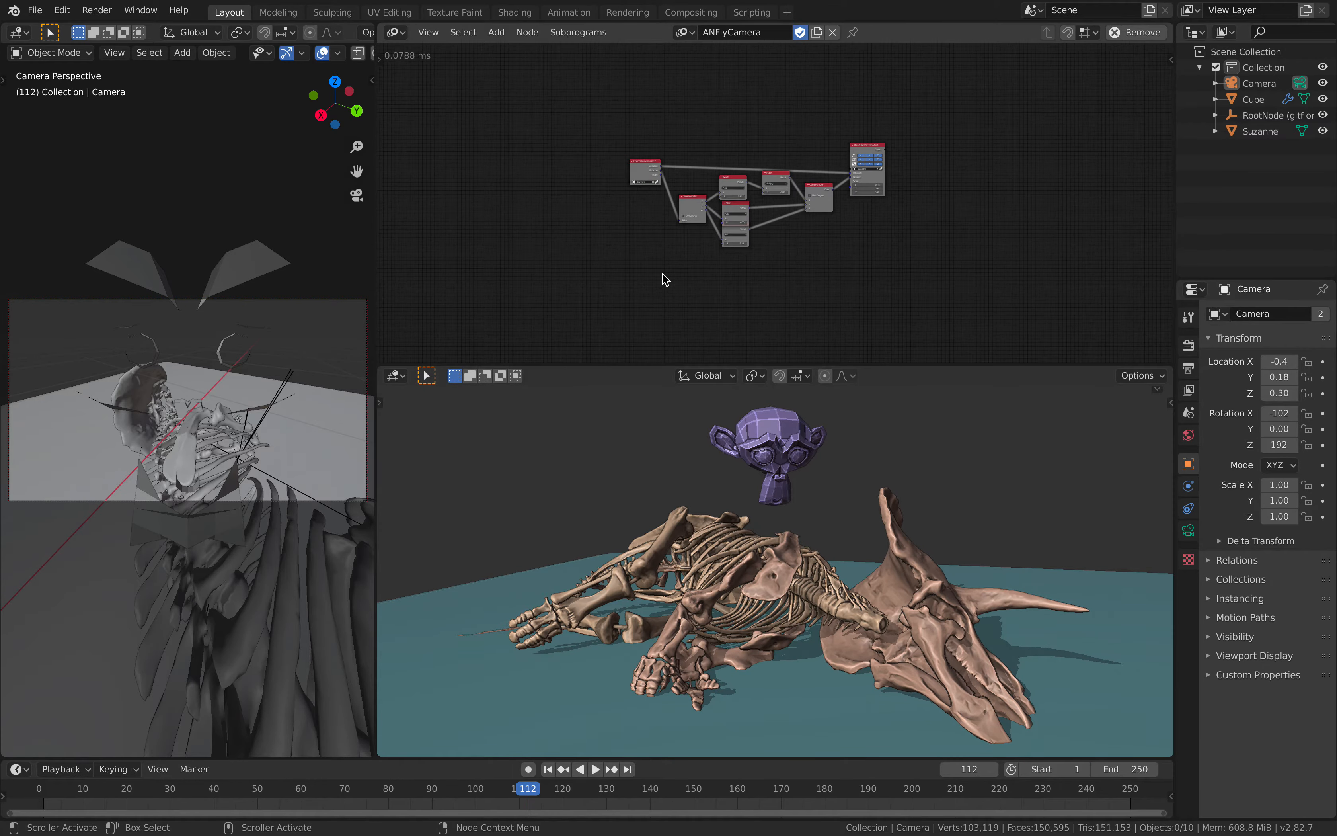
pyautogui.moveTo(588, 181); pyautogui.dragTo(632, 191, button='middle')
pyautogui.scroll(-1, 630, 188)
pyautogui.moveTo(501, 108); pyautogui.dragTo(459, 142)
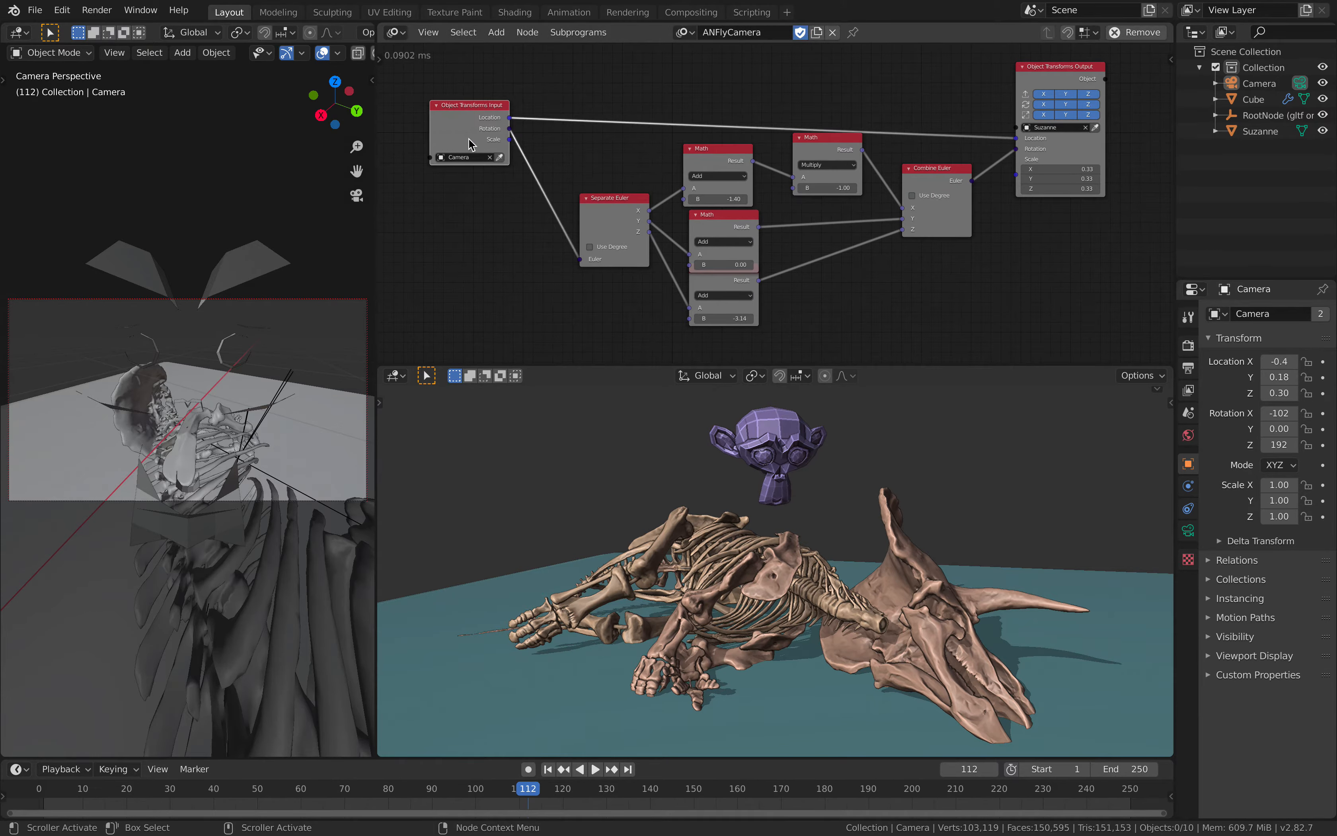
# - Spread out the Separate Euler, Add Math, Combine Euler and Object Transforms Output nodes so they no longer overlap
pyautogui.moveTo(613, 200); pyautogui.dragTo(587, 196)
pyautogui.moveTo(703, 160); pyautogui.dragTo(681, 157)
pyautogui.moveTo(742, 224); pyautogui.dragTo(720, 230)
pyautogui.moveTo(733, 280); pyautogui.dragTo(710, 297)
pyautogui.moveTo(949, 185); pyautogui.dragTo(926, 206)
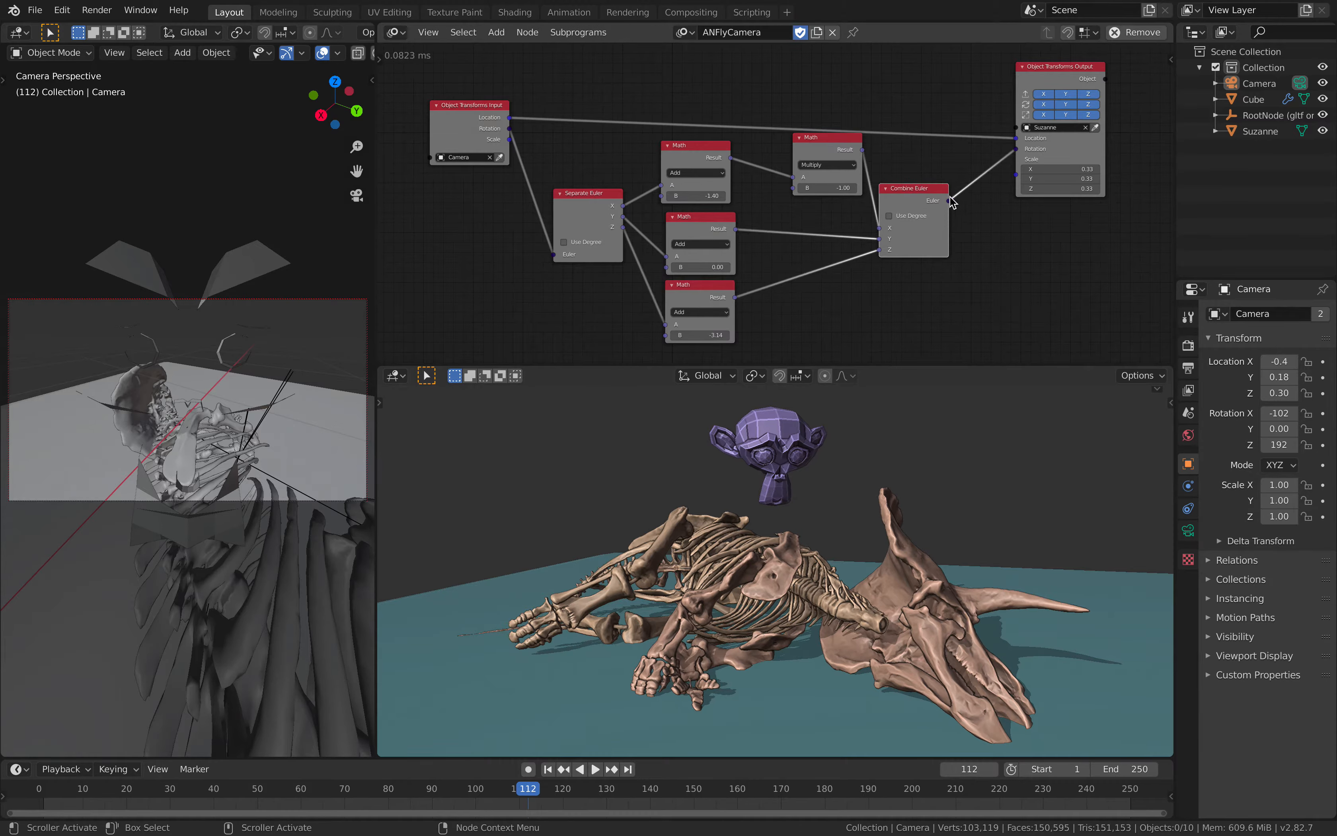
pyautogui.moveTo(1060, 162); pyautogui.dragTo(1073, 154)
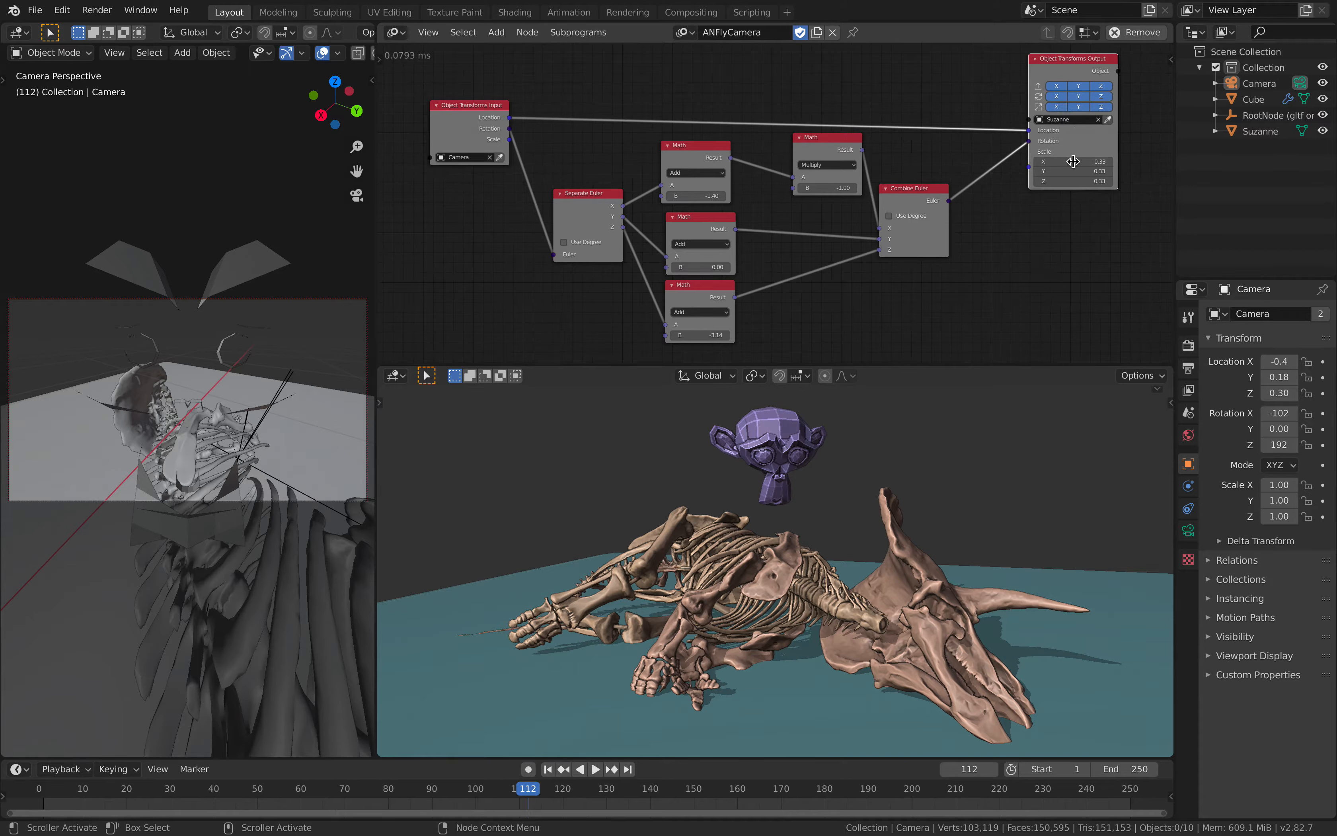
# - Shift the Multiply Math node slightly and set its B value to 1.00
pyautogui.scroll(2, 1073, 162)
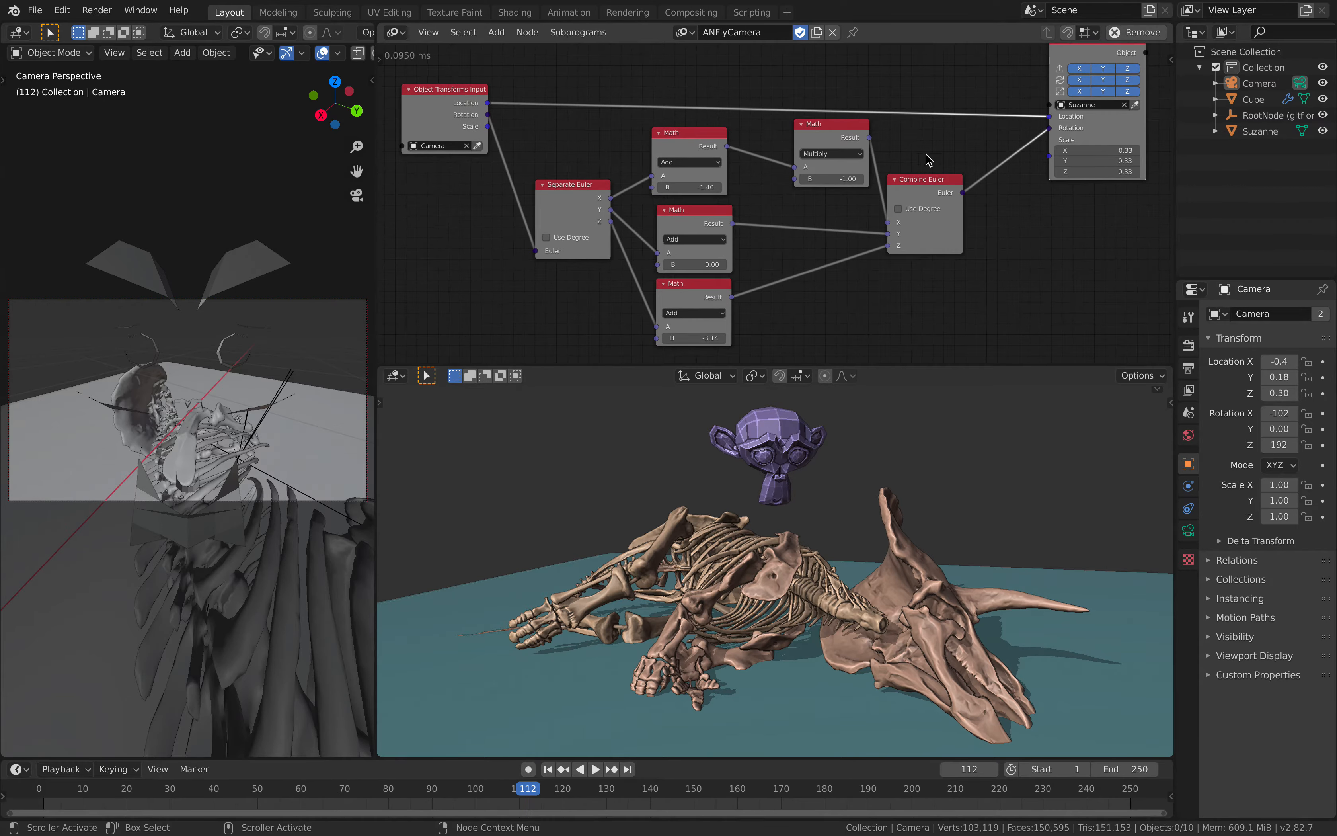
pyautogui.moveTo(886, 153); pyautogui.dragTo(887, 142, button='middle')
pyautogui.scroll(1, 886, 142)
pyautogui.moveTo(830, 107); pyautogui.dragTo(810, 114)
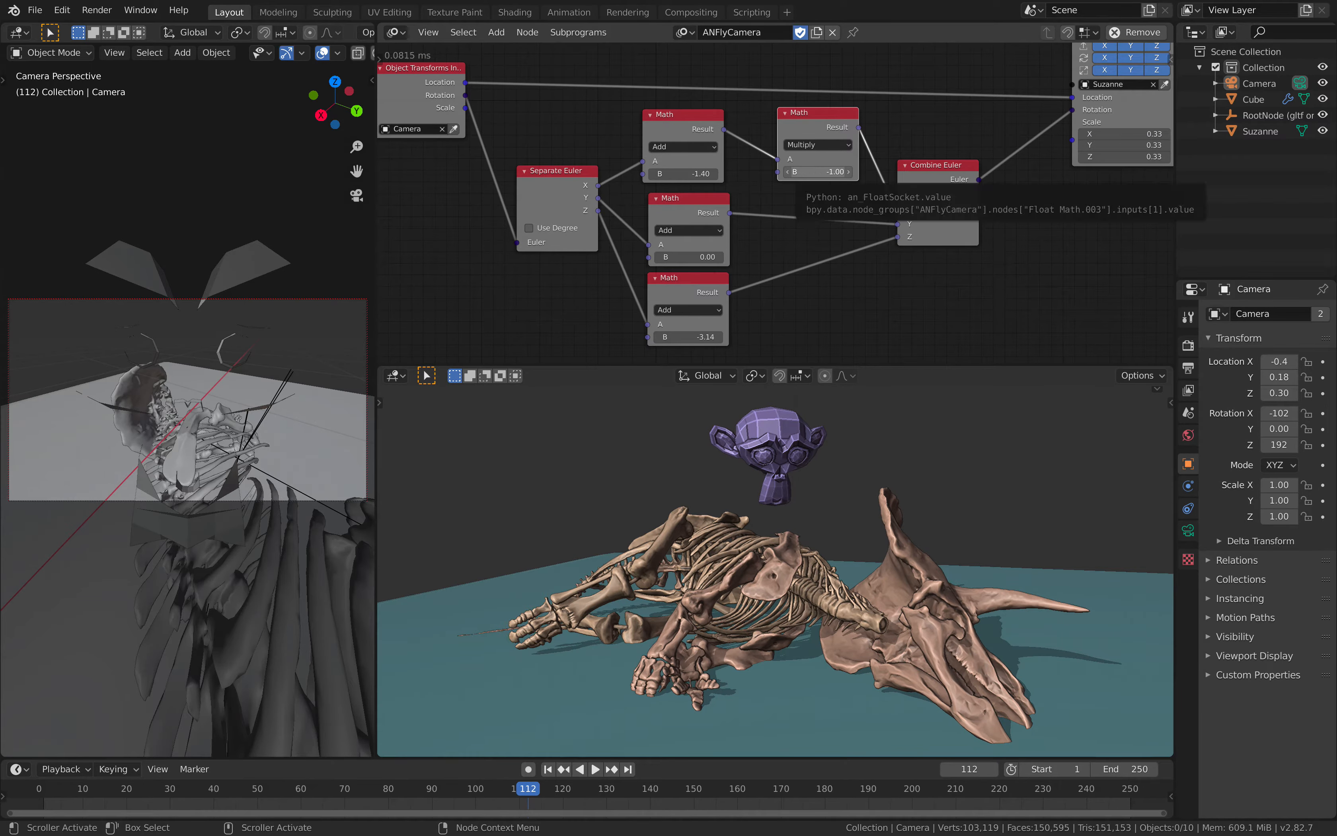
pyautogui.press('Return')
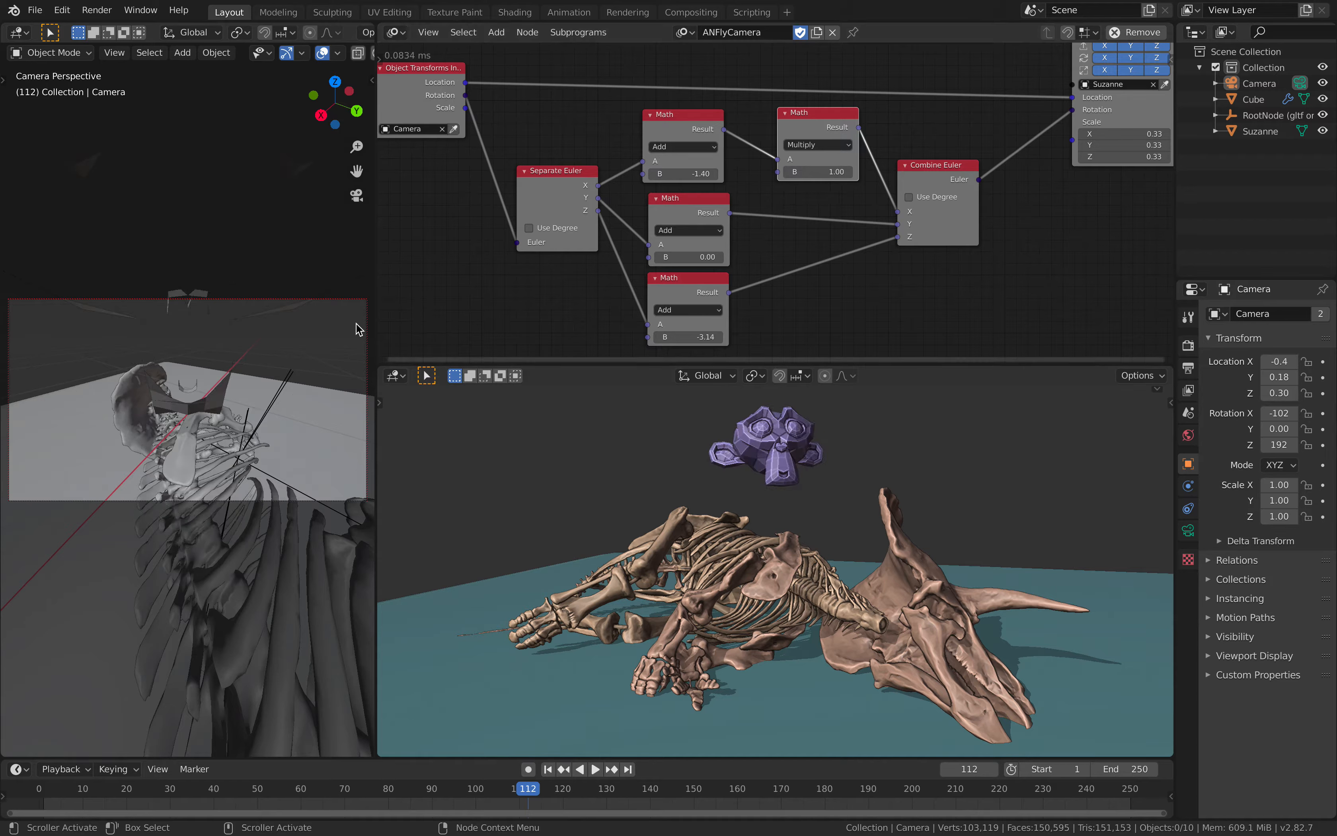
# - Move the camera slightly to test the head's tilt and set the Multiply node's B value back to -1.00
pyautogui.moveTo(187, 400)
pyautogui.mouseDown(button='middle')
pyautogui.moveTo(178, 423)
pyautogui.moveTo(200, 415)
pyautogui.moveTo(196, 365)
pyautogui.moveTo(193, 390)
pyautogui.mouseUp(button='middle')
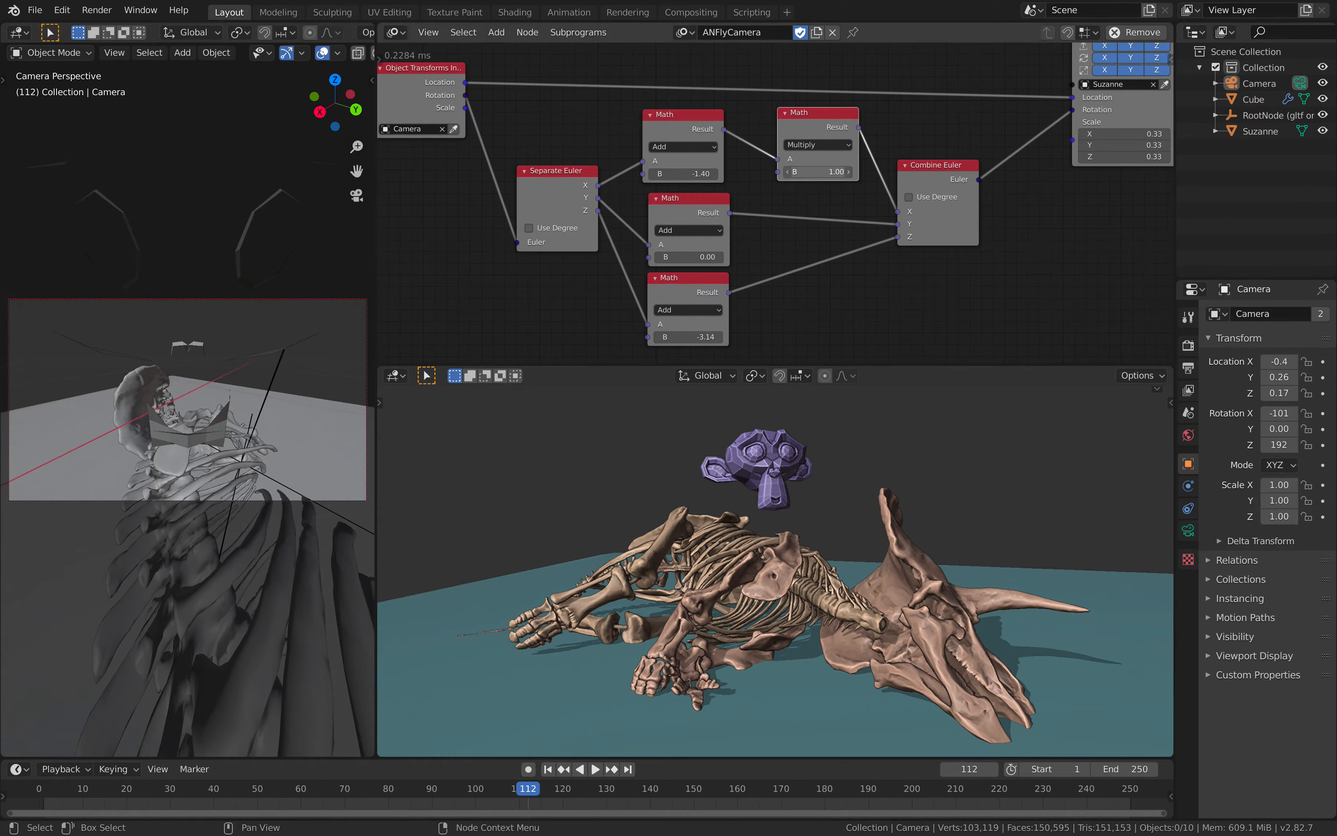
pyautogui.click(832, 167)
pyautogui.write('-1')
pyautogui.press('Return')
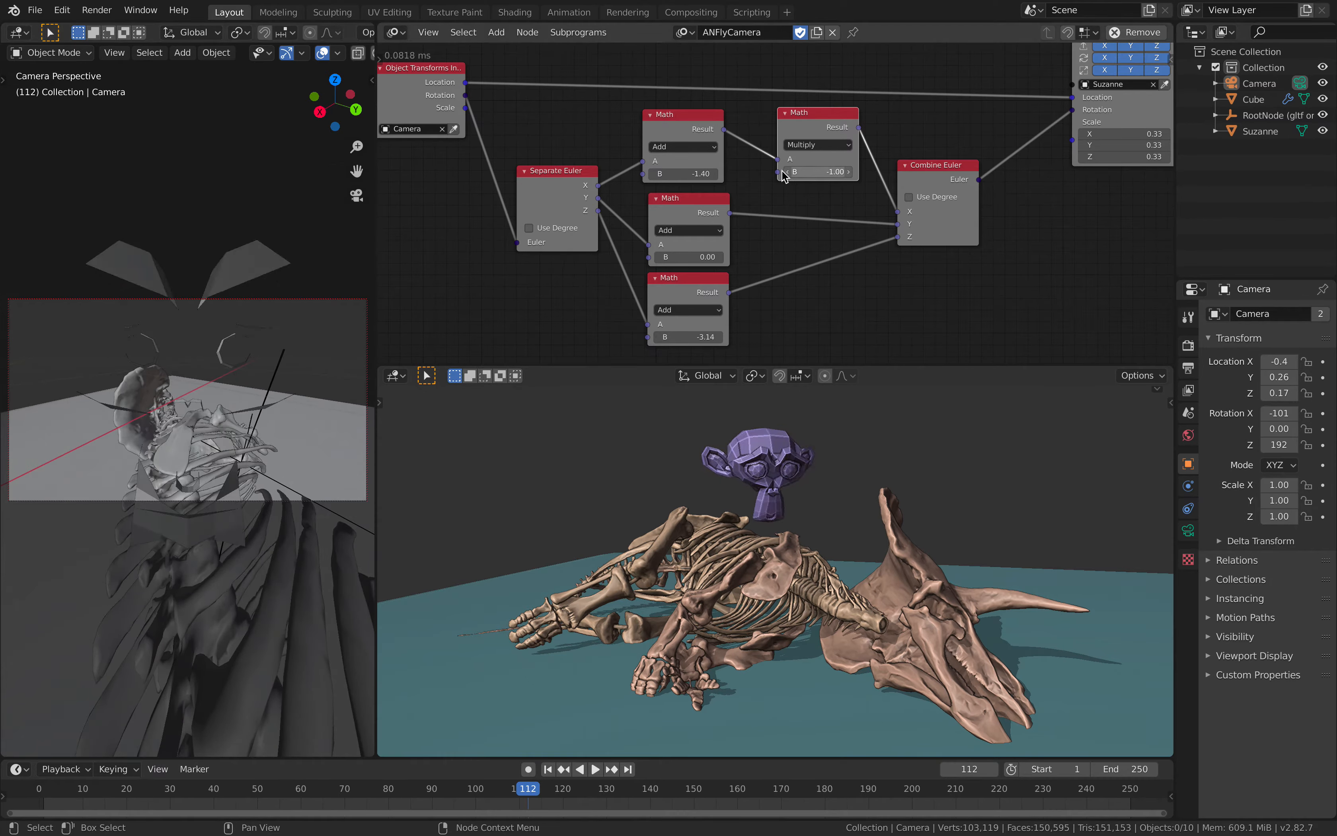
# - Set the B values of the three Add Math nodes to -1.42 for X, 0.00 for Y and -3.16 for Z
pyautogui.moveTo(689, 257)
pyautogui.mouseDown()
pyautogui.moveTo(716, 257)
pyautogui.moveTo(666, 257)
pyautogui.moveTo(713, 257)
pyautogui.moveTo(694, 258)
pyautogui.mouseUp()
pyautogui.write('0')
pyautogui.press('Return')
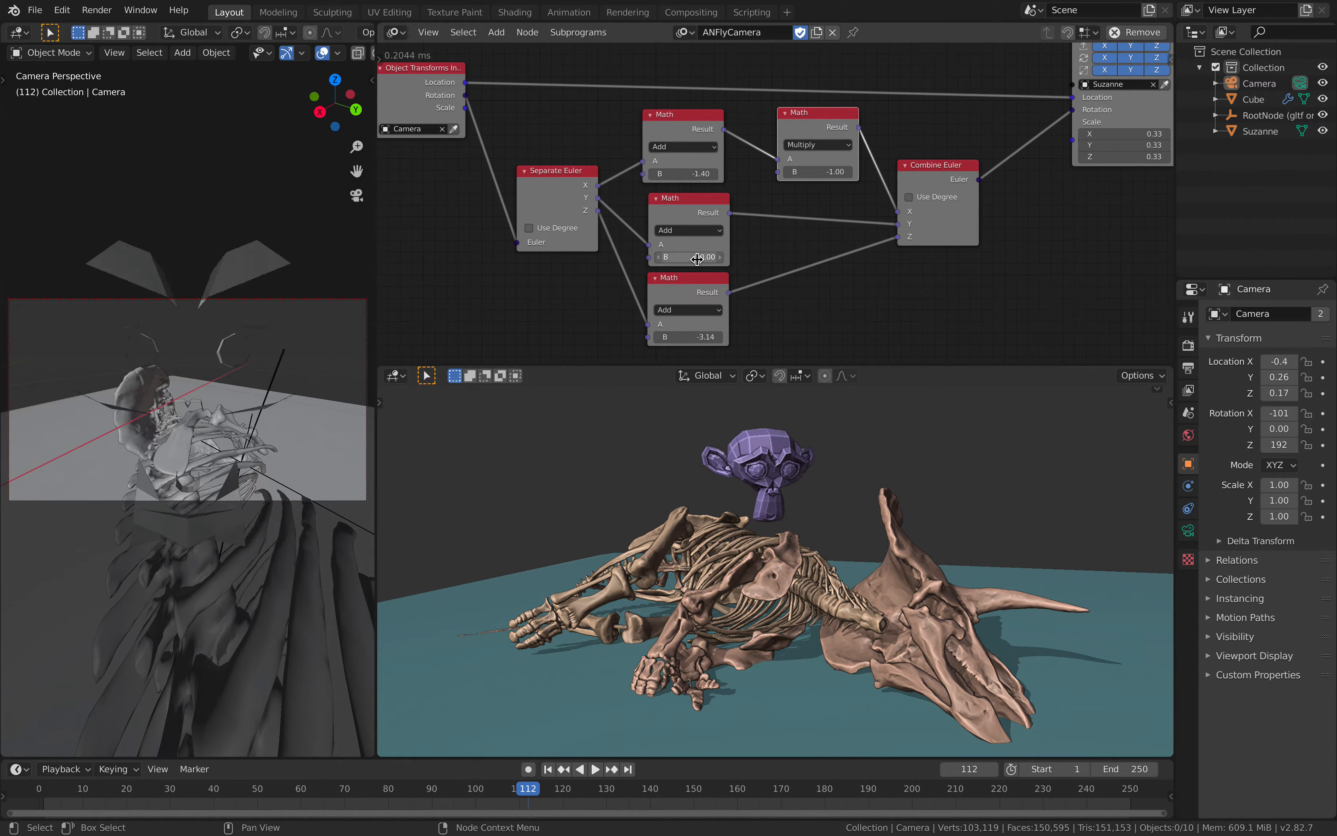
pyautogui.keyDown('shift'); pyautogui.moveTo(698, 337); pyautogui.dragTo(700, 337); pyautogui.keyUp('shift')
pyautogui.moveTo(686, 174)
pyautogui.keyDown('shift'); pyautogui.mouseDown()
pyautogui.moveTo(698, 173)
pyautogui.moveTo(684, 173)
pyautogui.mouseUp(); pyautogui.keyUp('shift')
# - Select GLTF_SceneRootNode in the camera viewport and try scaling it along the global X axis
pyautogui.click(288, 371)
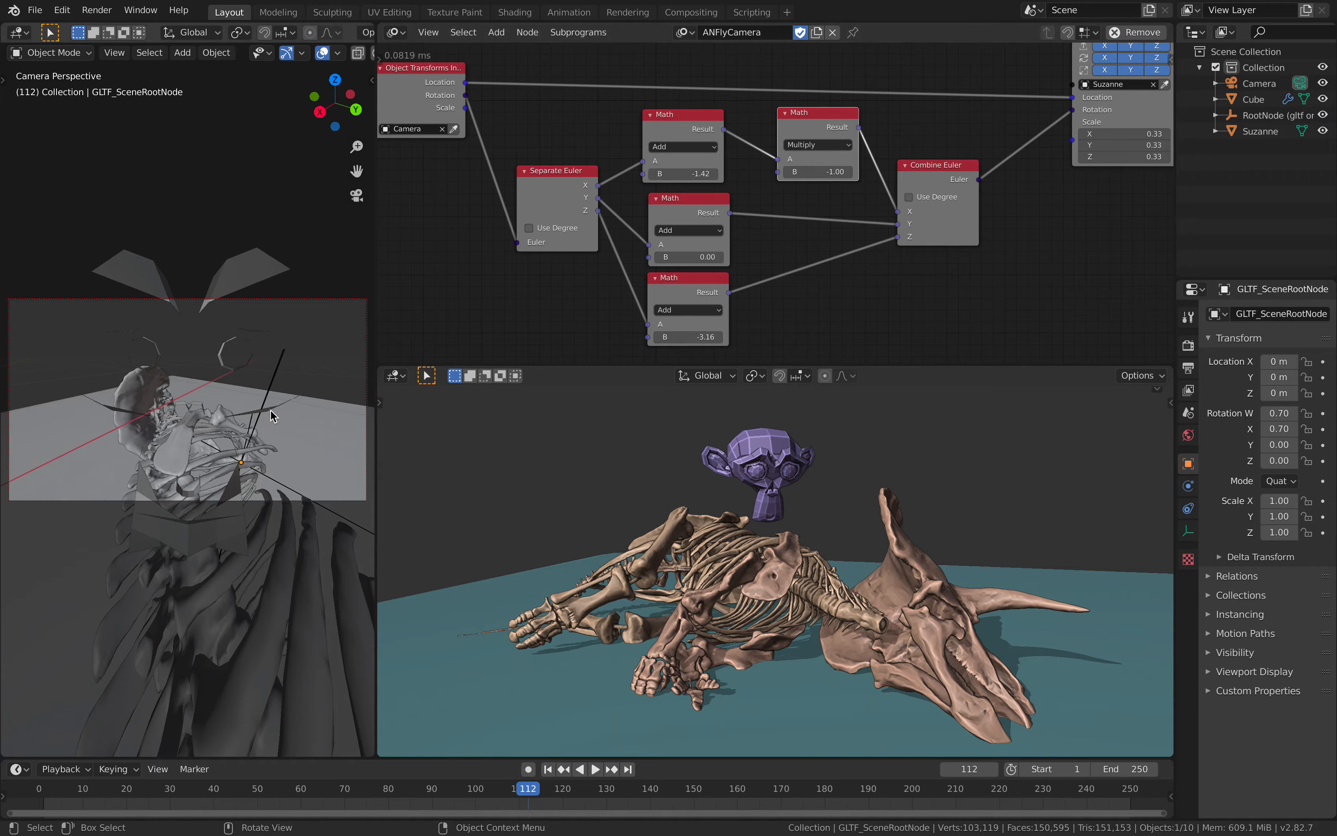
pyautogui.press('s')
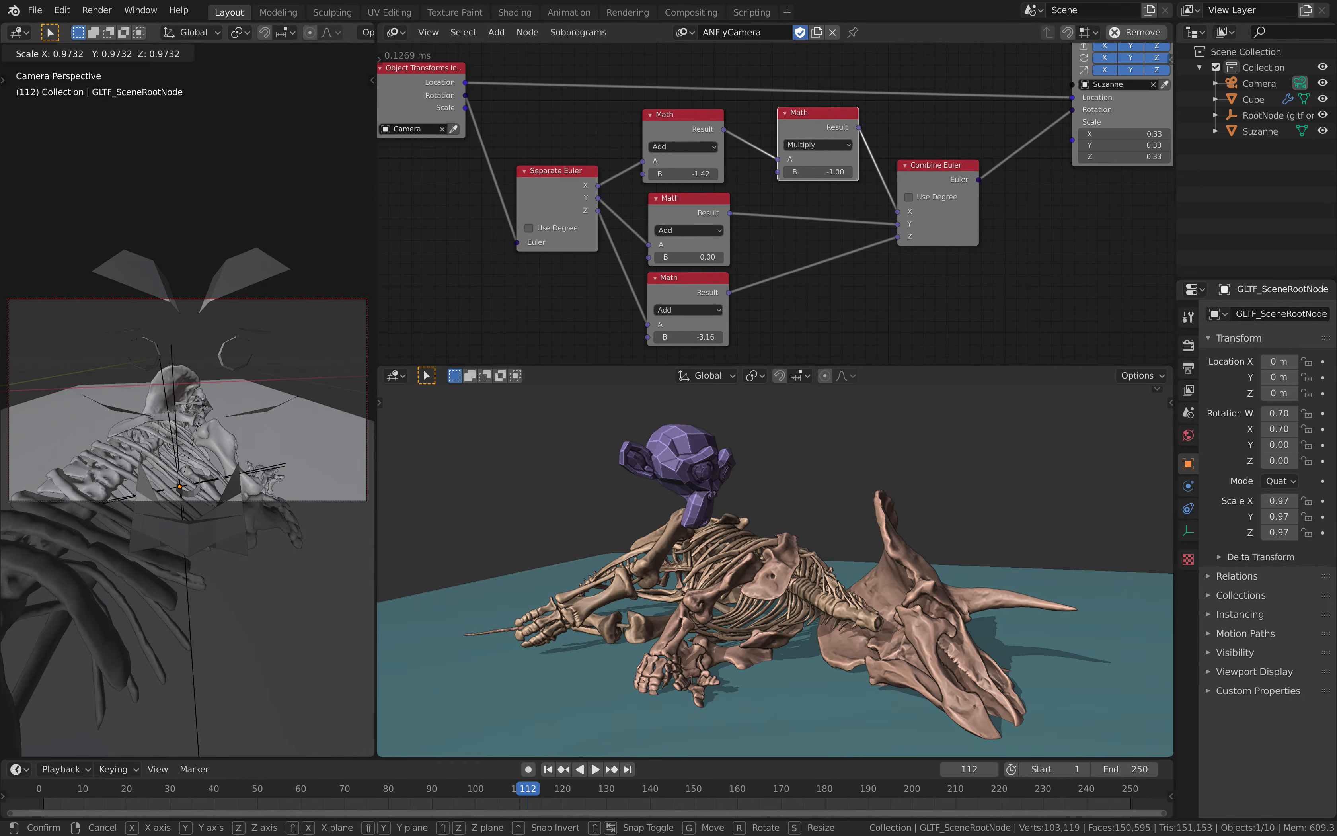
pyautogui.press('x')
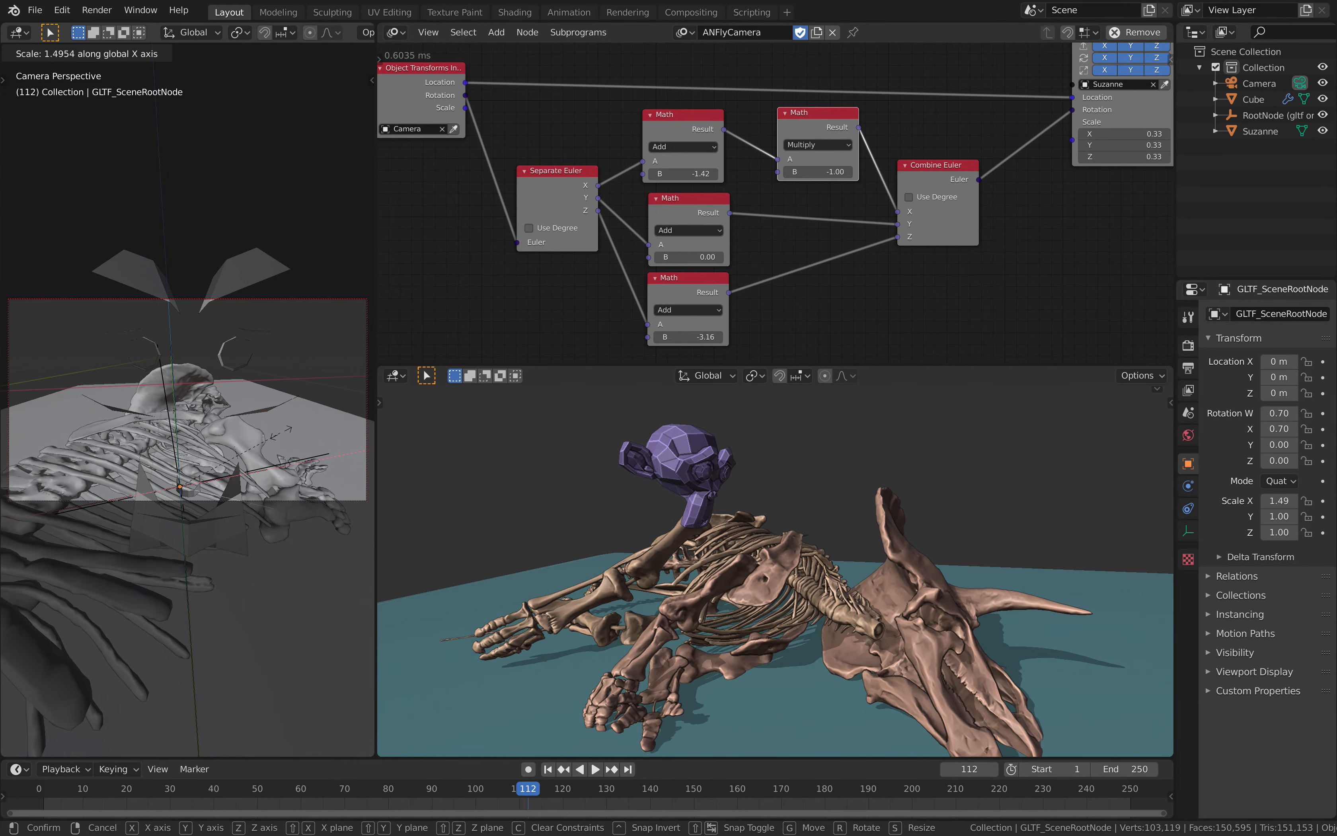
pyautogui.press('Escape')
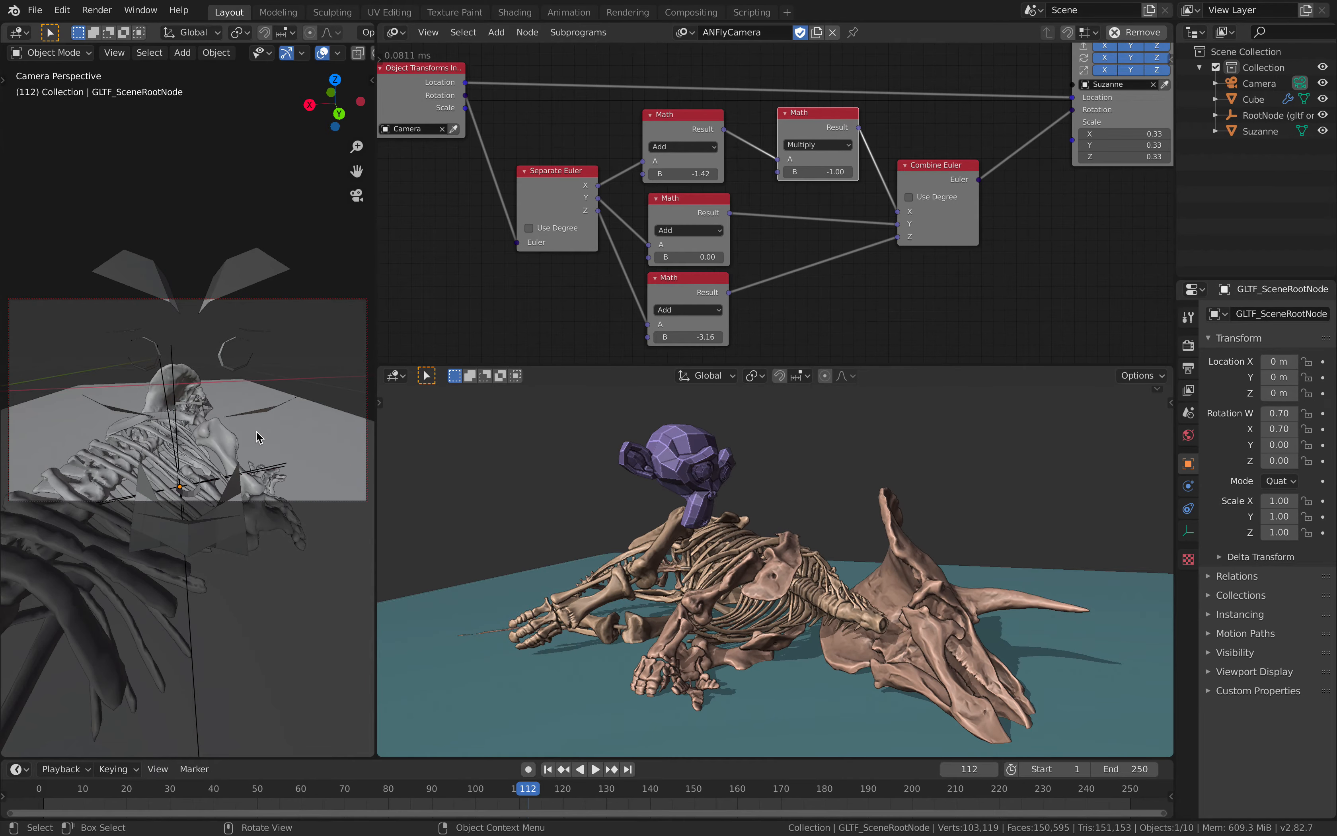
# - Show the node tree's Auto Execution settings in a widened node editor sidebar and bring the Object Transforms Output node into view
pyautogui.click(1173, 61)
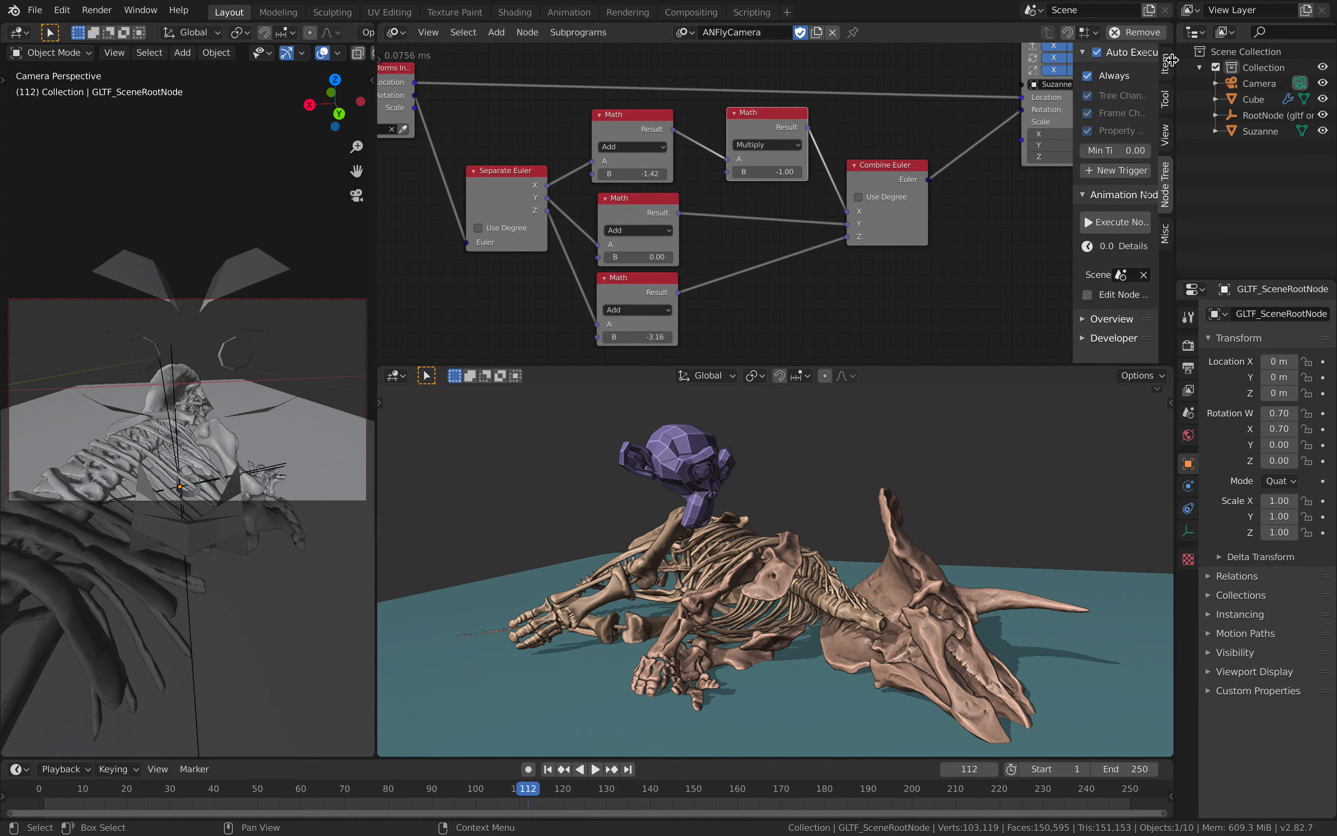
pyautogui.moveTo(1075, 75); pyautogui.dragTo(1028, 76)
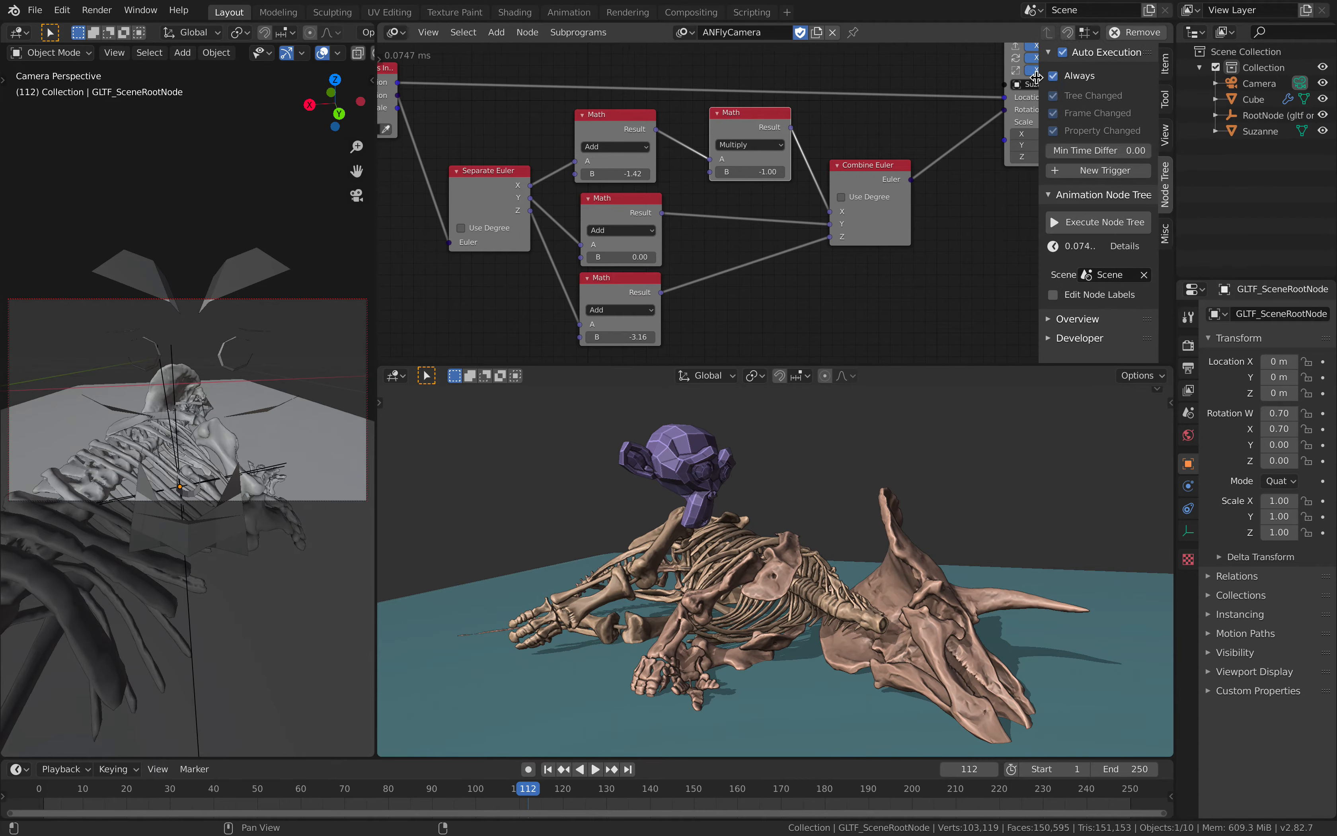
pyautogui.moveTo(922, 107); pyautogui.dragTo(766, 145, button='middle')
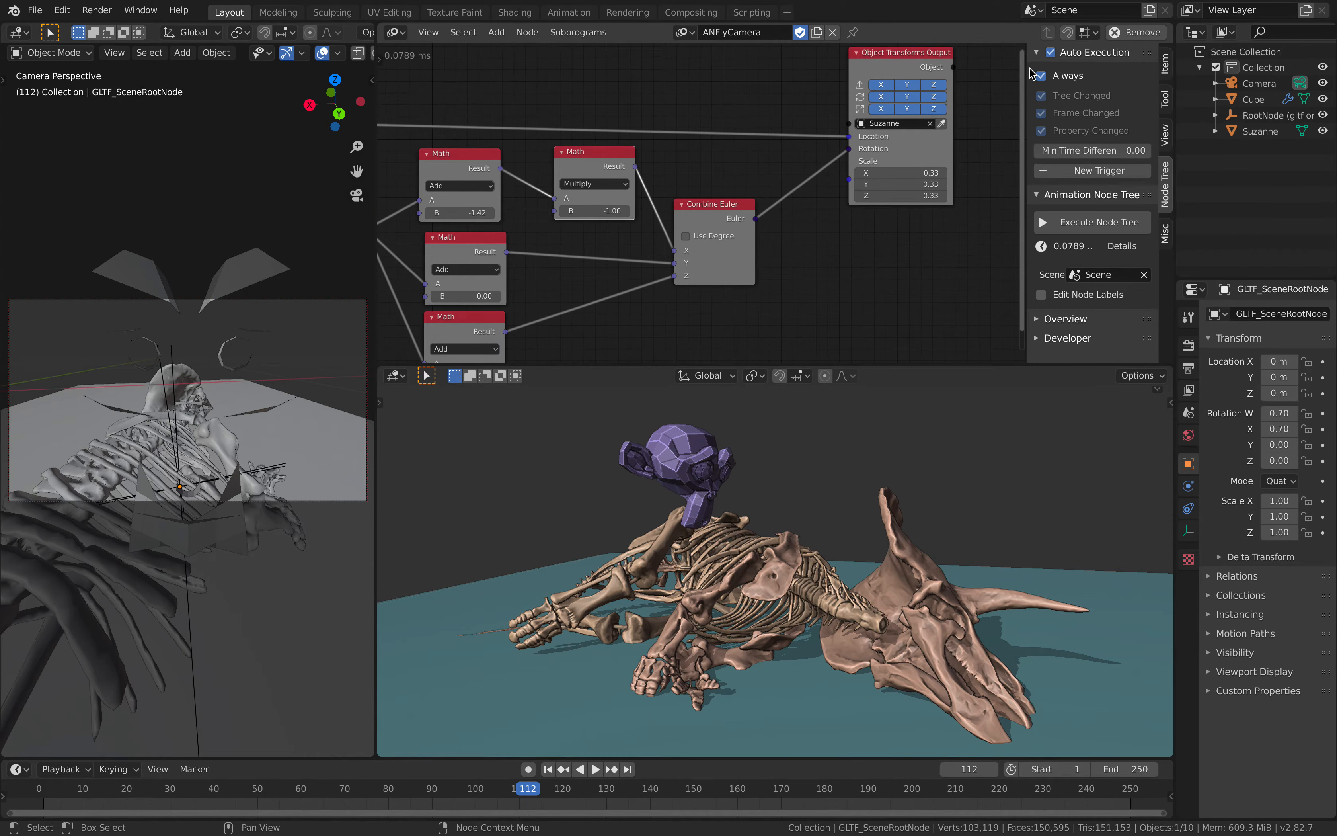
# - Widen the camera viewport and fly the camera in walk navigation past the triceratops skull, then back away on the skeleton's far side
pyautogui.click(1054, 80)
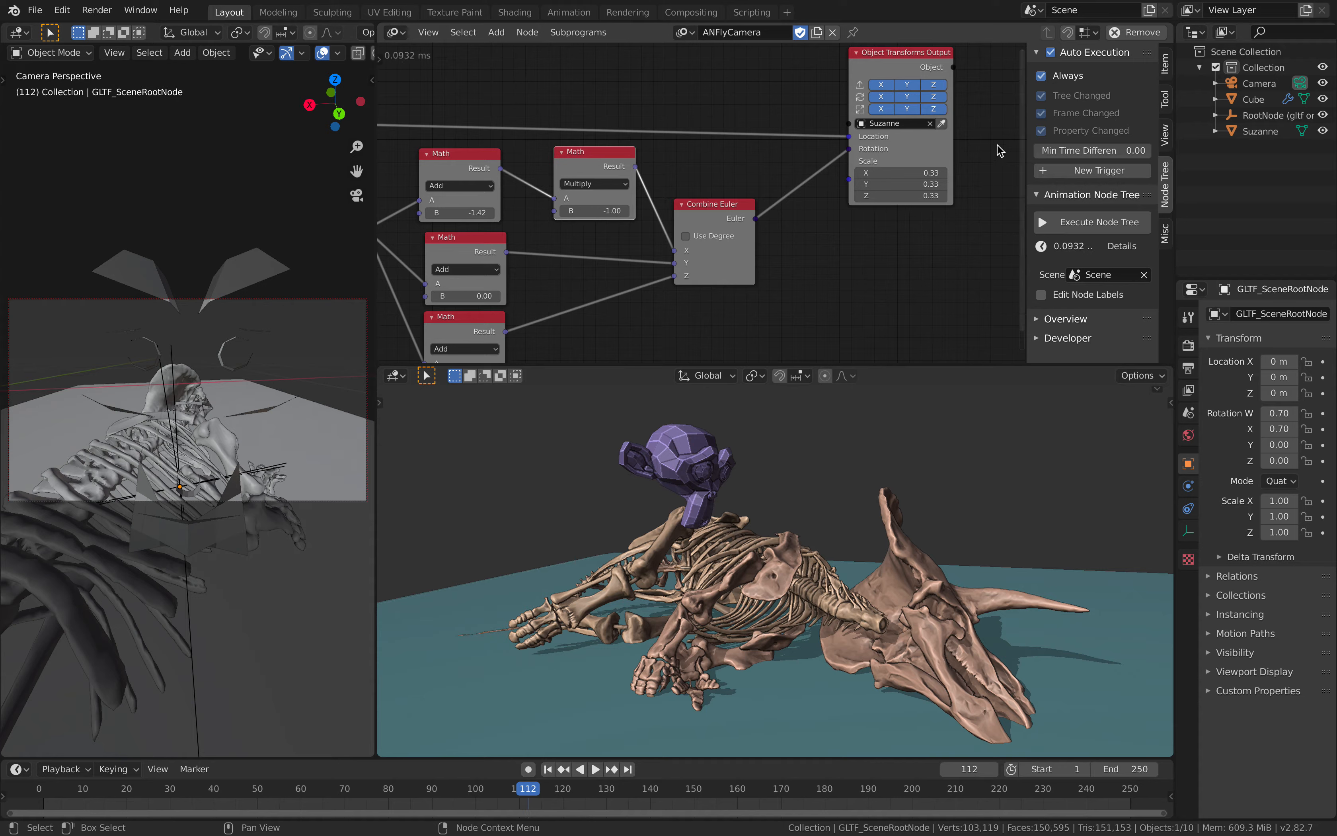
pyautogui.moveTo(377, 276); pyautogui.dragTo(458, 276)
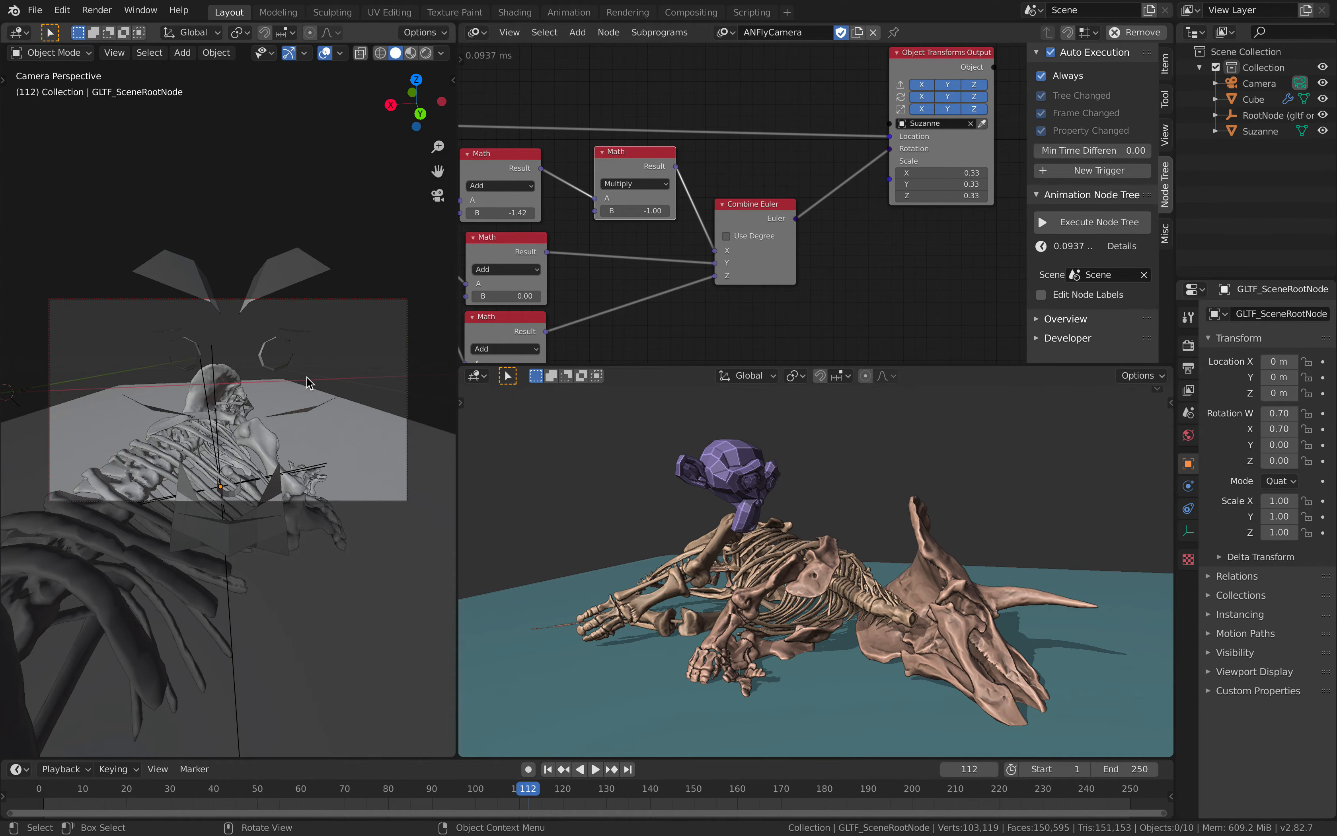
pyautogui.hotkey('shift', '`')
pyautogui.press('w')
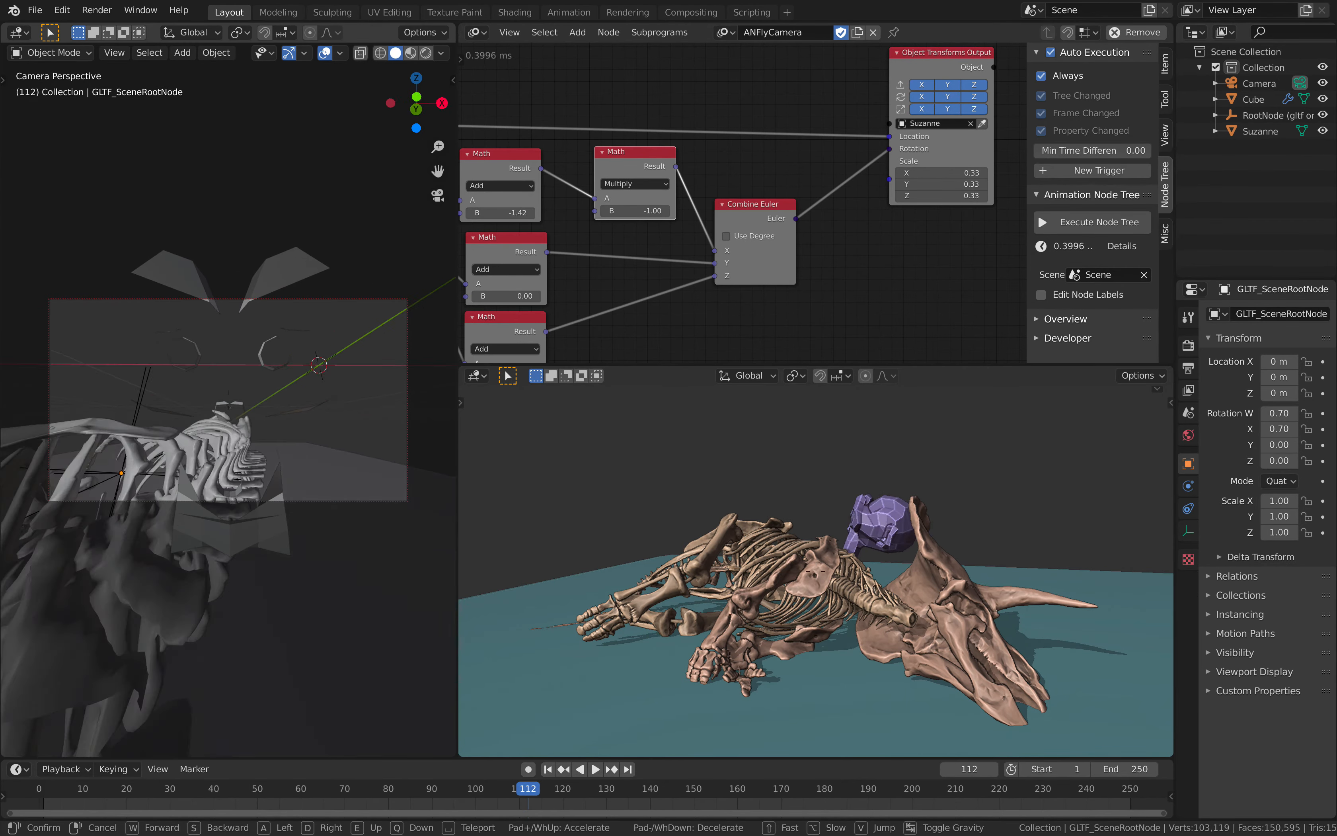
pyautogui.press('s')
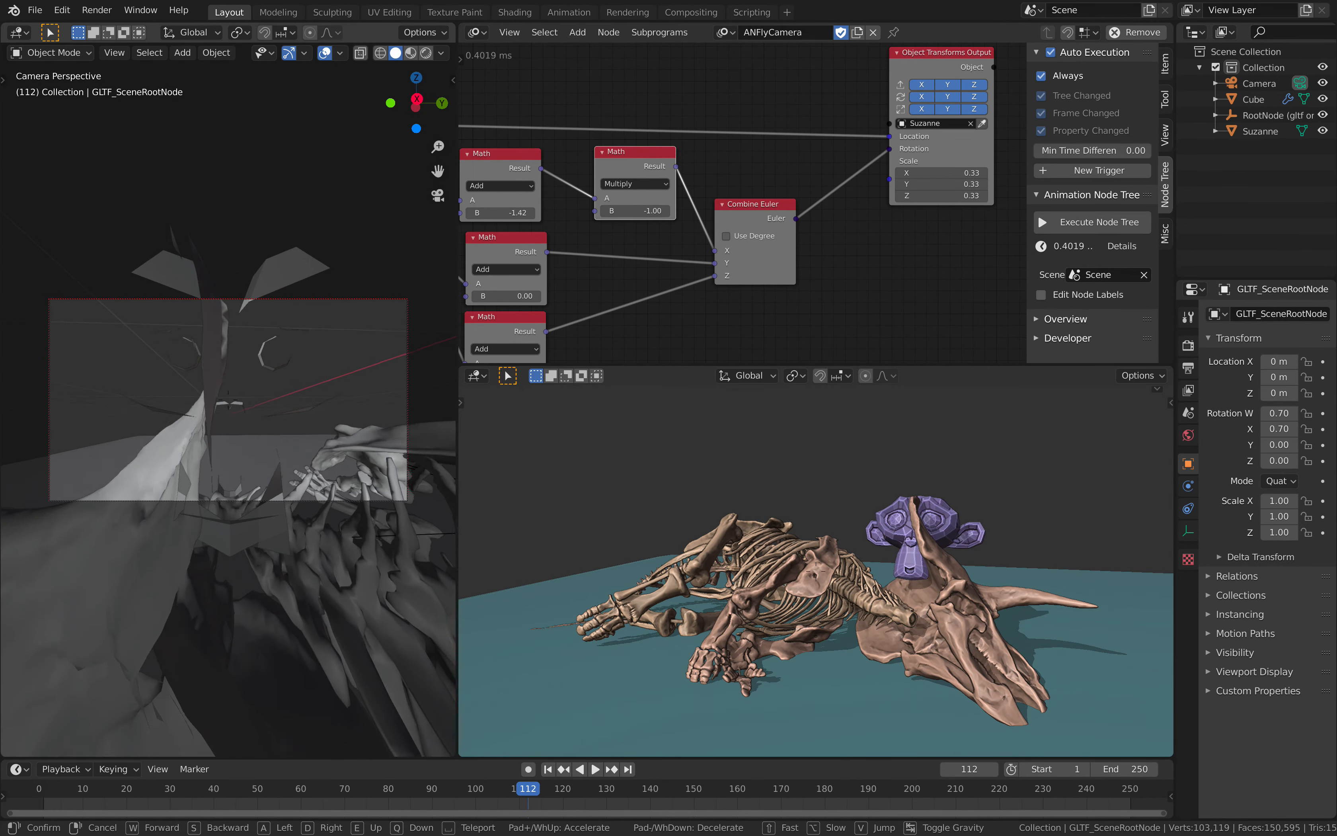
pyautogui.press('s')
pyautogui.press('w')
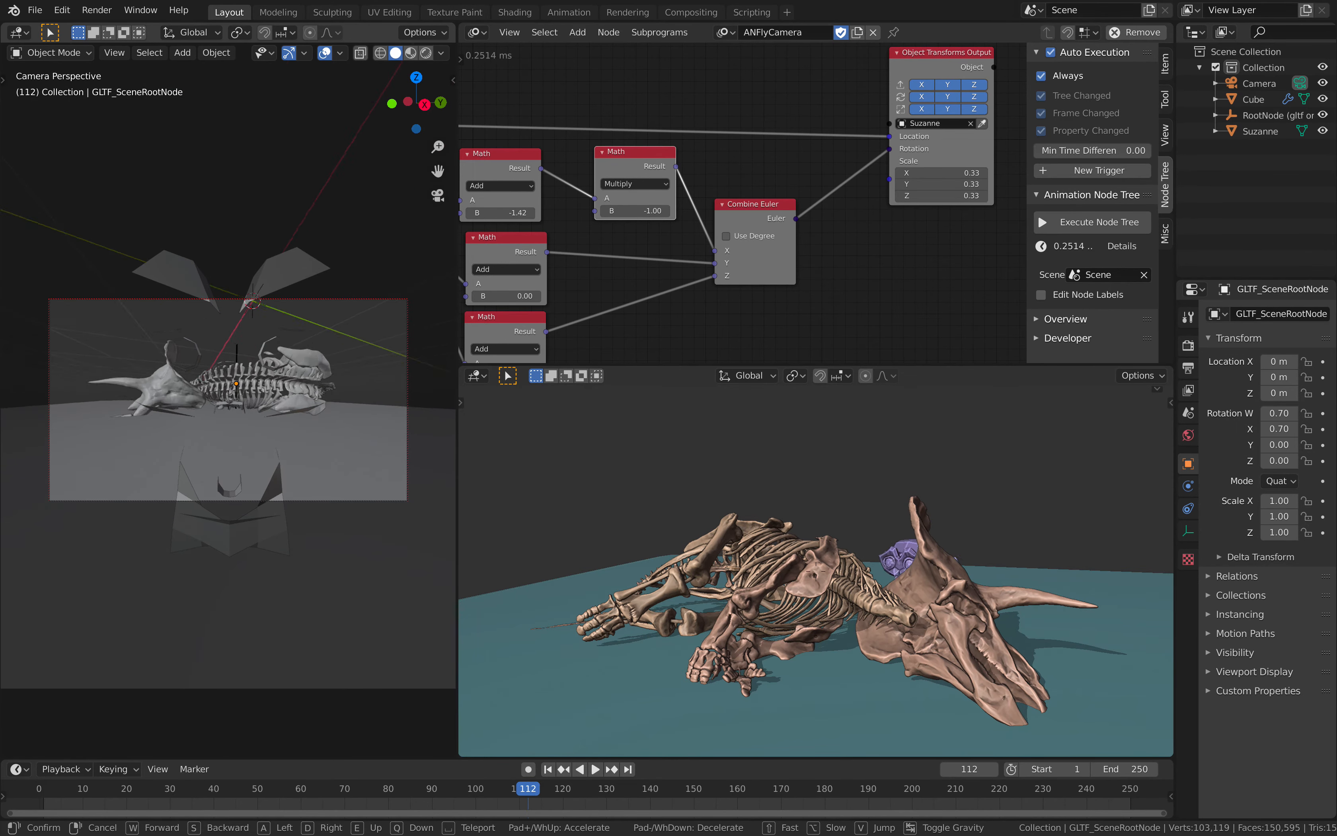
pyautogui.press('s')
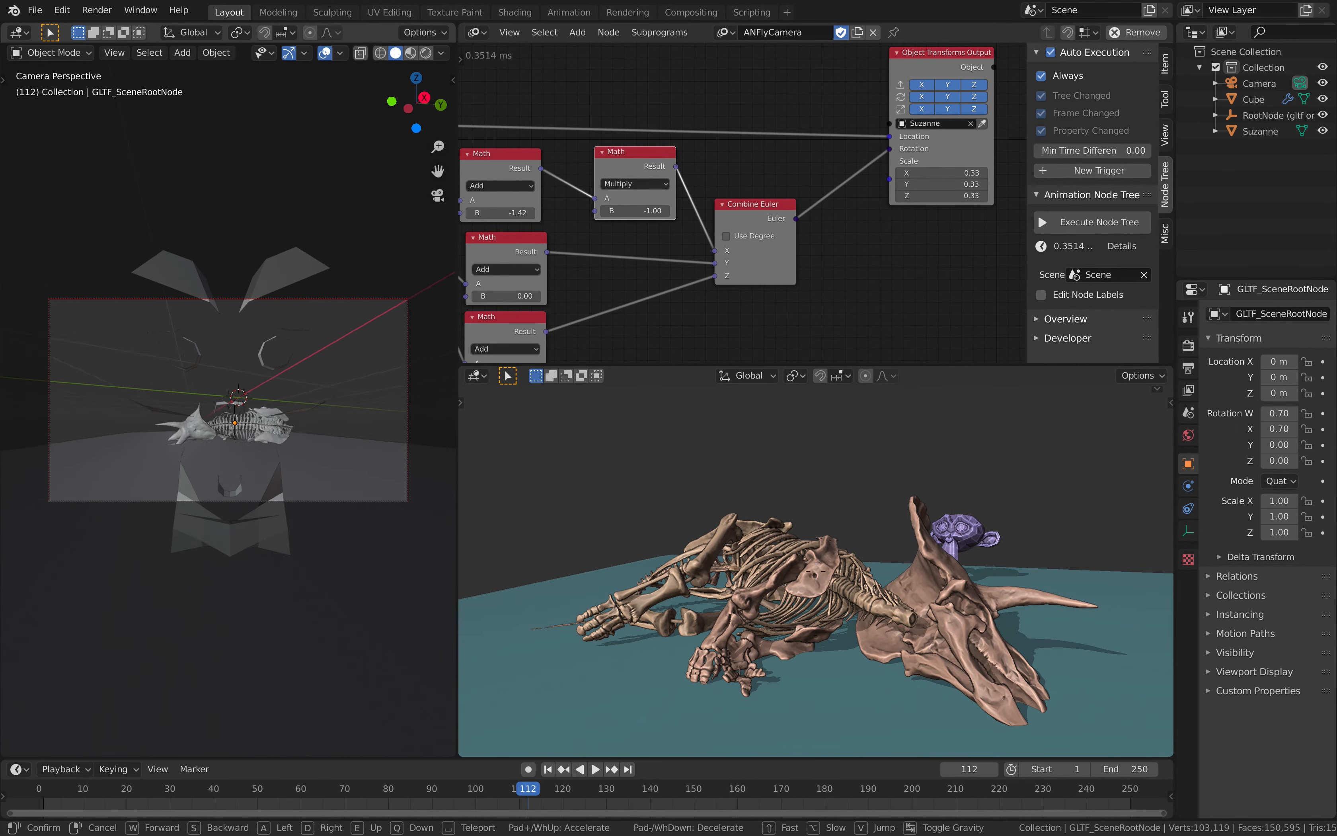
# - Continue flying the camera around the triceratops from its far side to its leg side, then move in close above the skeleton
pyautogui.press('w')
pyautogui.press('s')
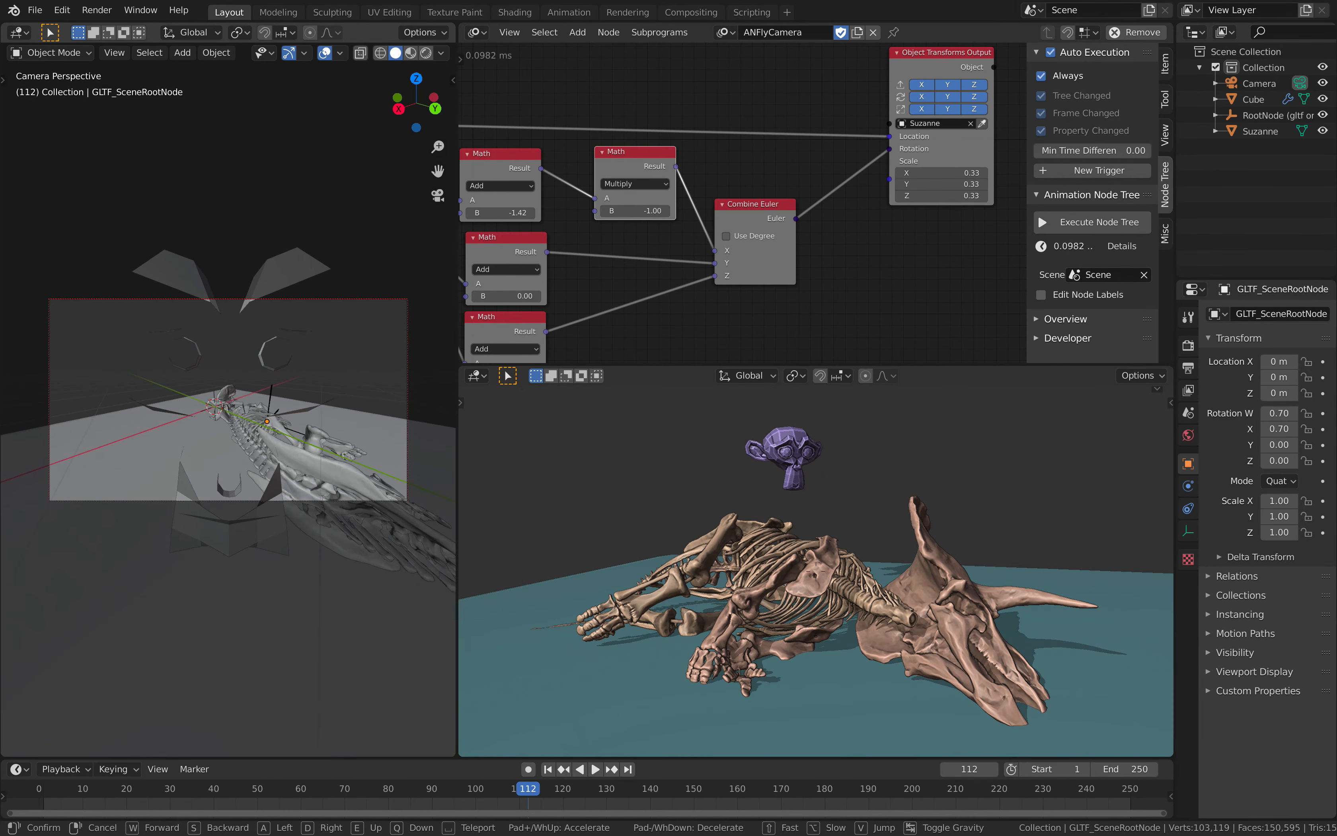
pyautogui.press('s')
pyautogui.press('w')
pyautogui.press('s')
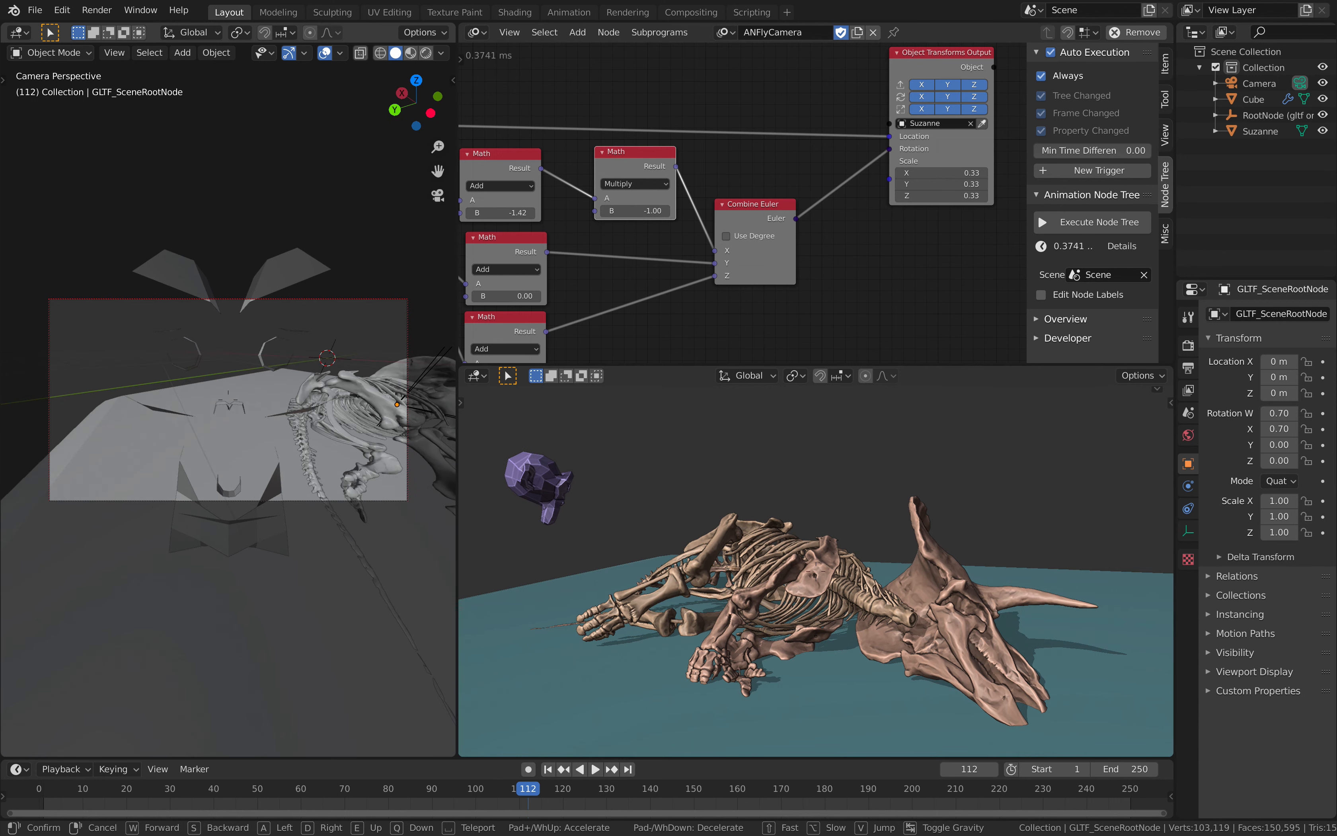
pyautogui.press('d')
pyautogui.press('s')
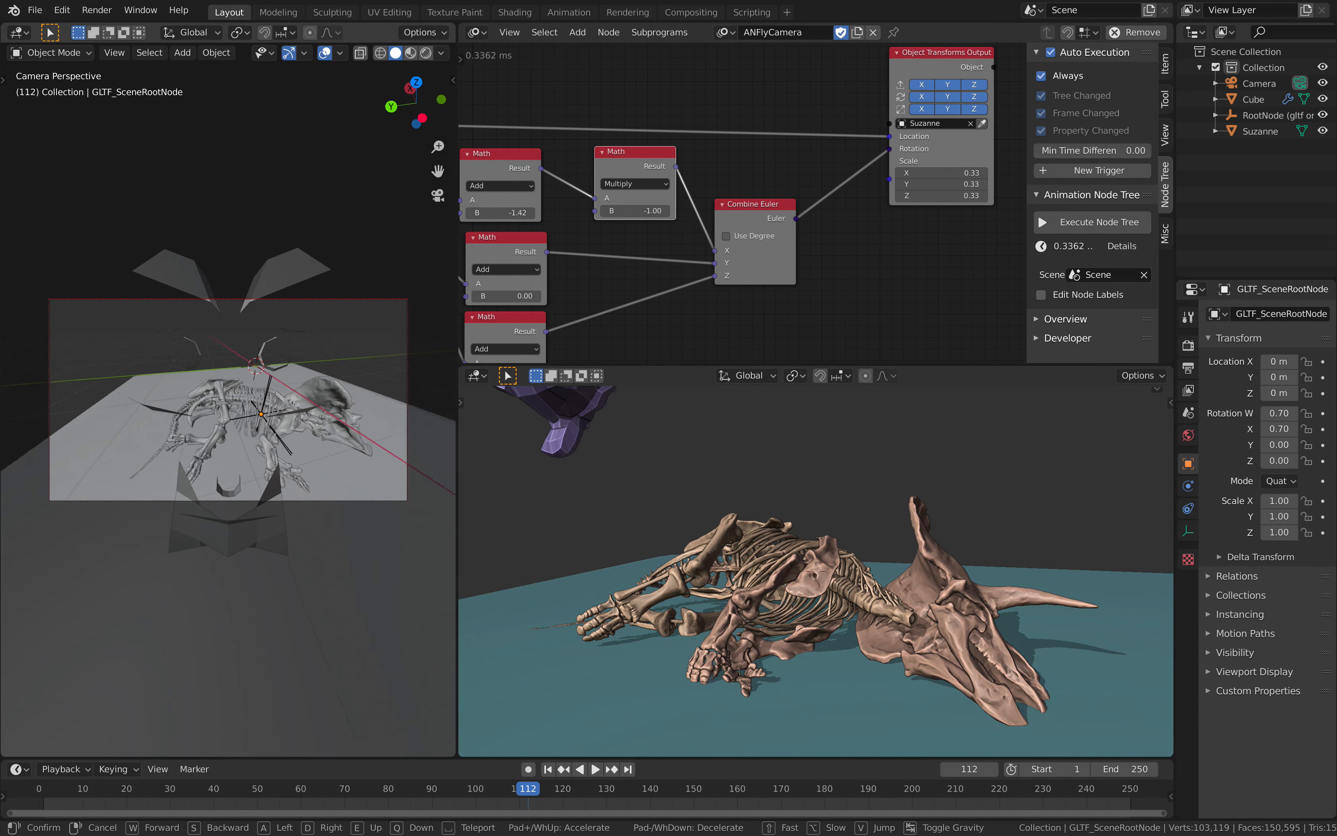
pyautogui.press('w')
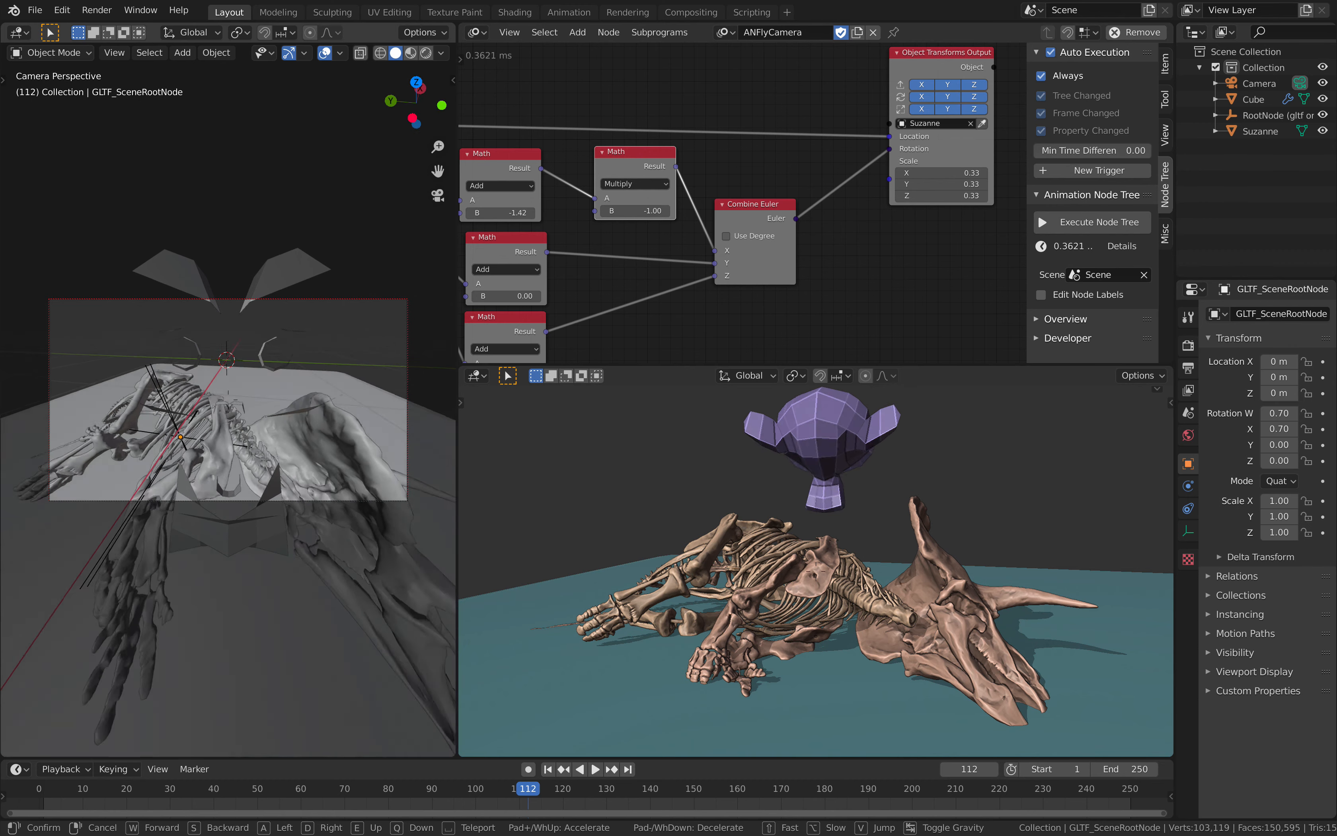